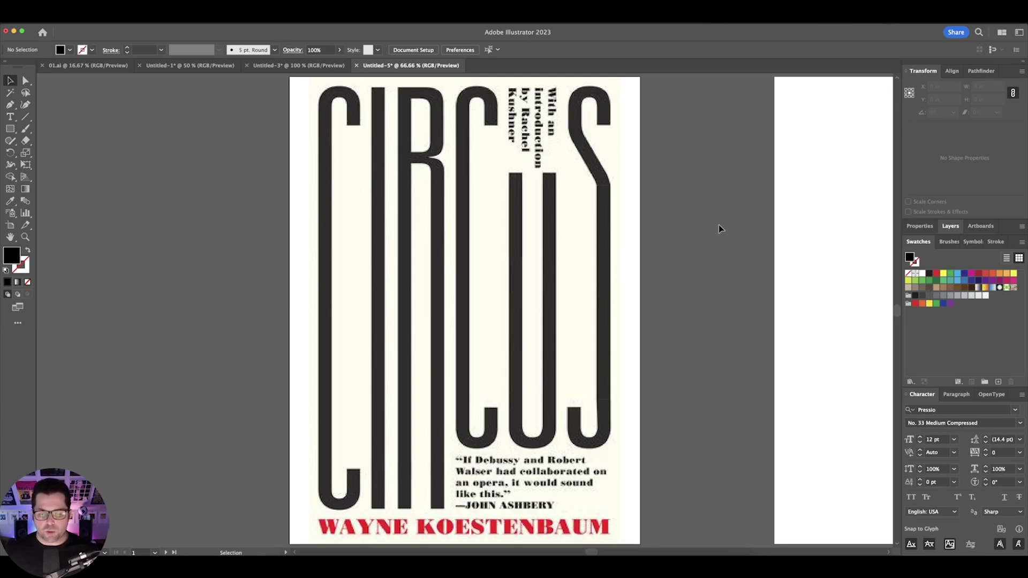
- Undo the last move of the CIRCUS text
key(super+minus)
drag(688, 242, 665, 254)
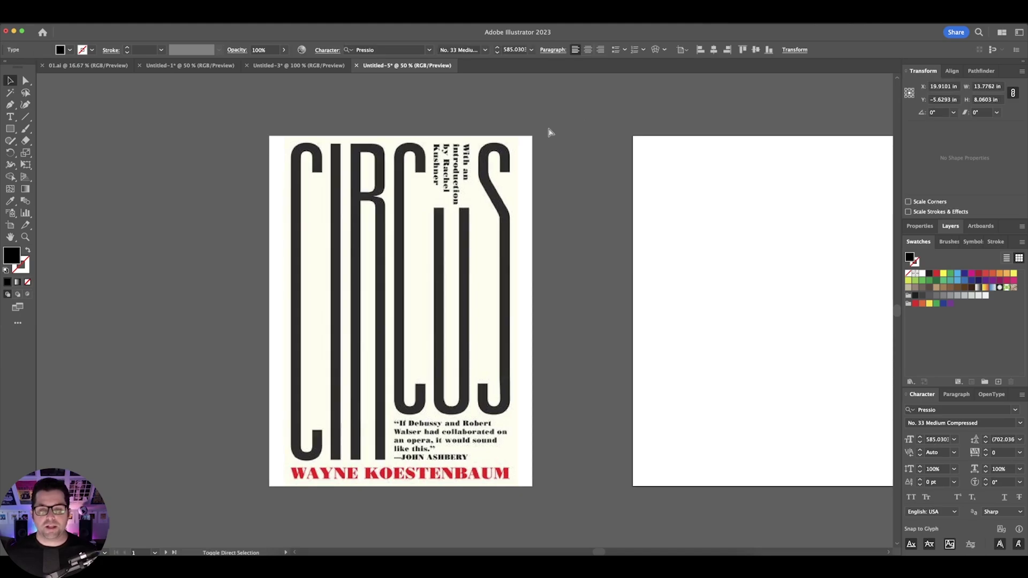
key(super+z)
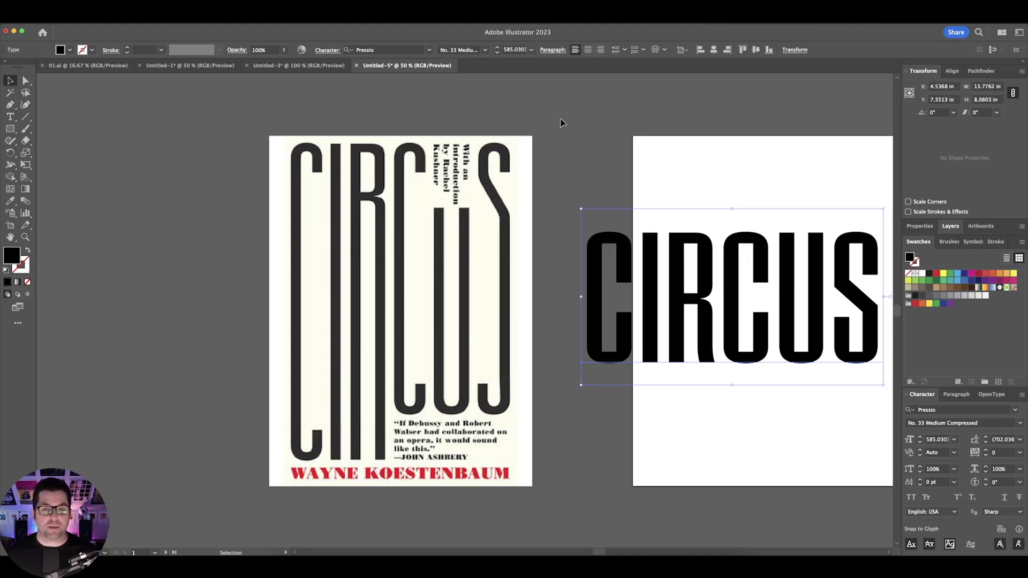
click(581, 135)
- Set the opacity of the book cover reference image to 50%
scroll(582, 137, right, 1)
click(471, 182)
double_click(394, 51)
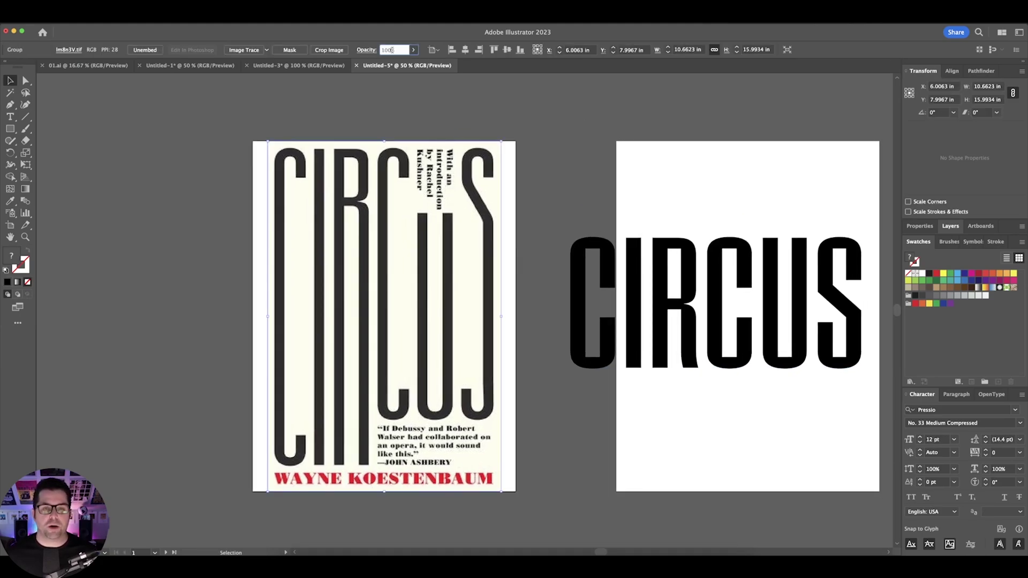
text(50)
key(Return)
click(580, 144)
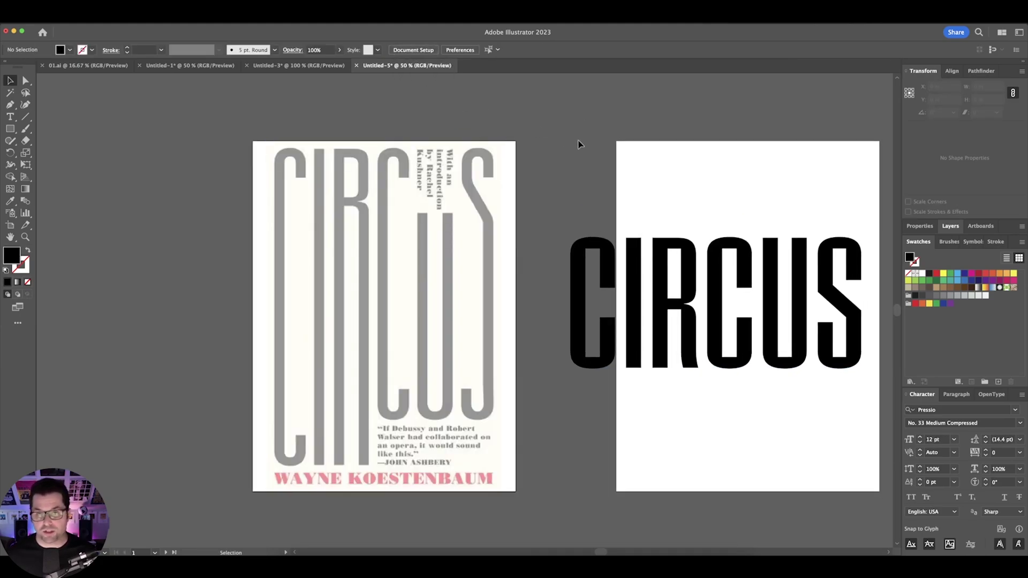
- Place the CIRCUS text on the empty pasteboard to the left of the faded cover reference
drag(598, 175, 592, 180)
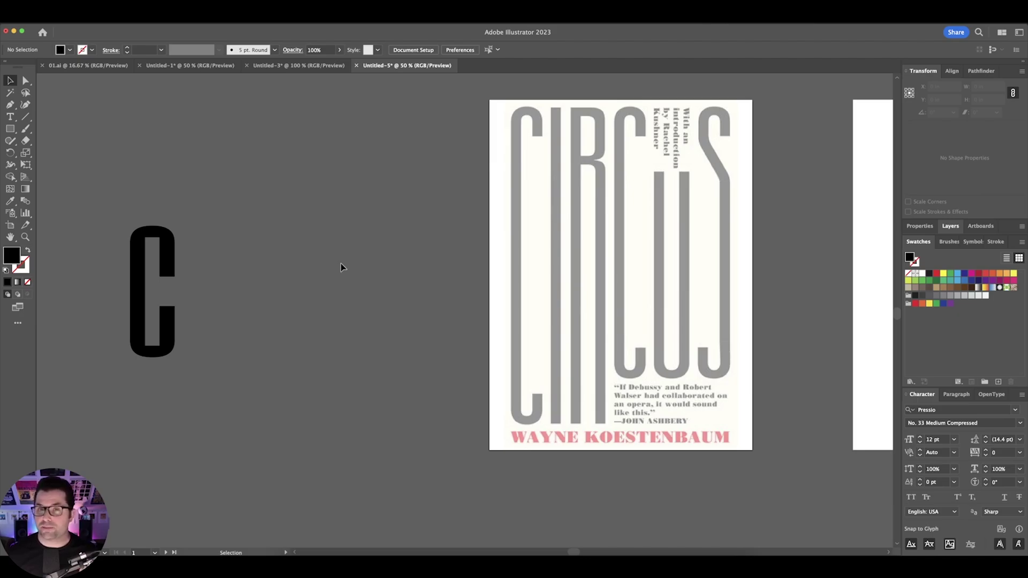
key(super+equal)
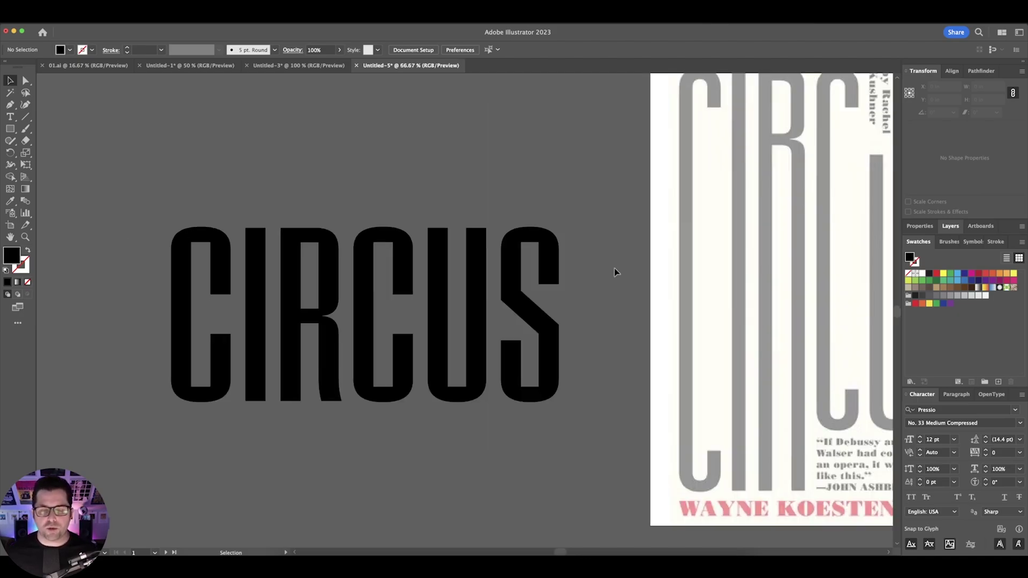
scroll(615, 268, down, 1)
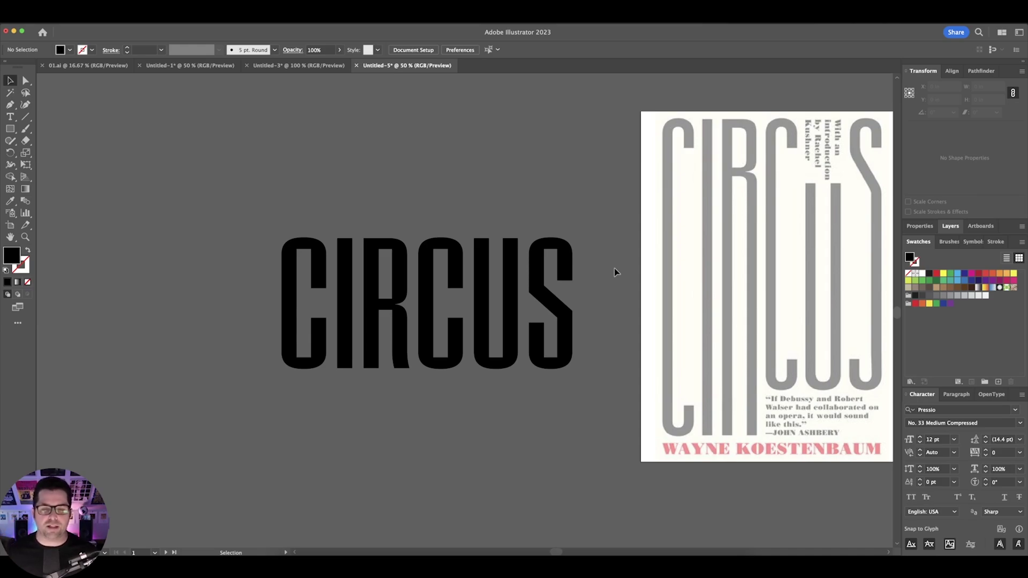
- Compare the letter shapes of the typed CIRCUS with the cover's lettering, especially the diagonal and curves of the S
scroll(615, 268, up, 2)
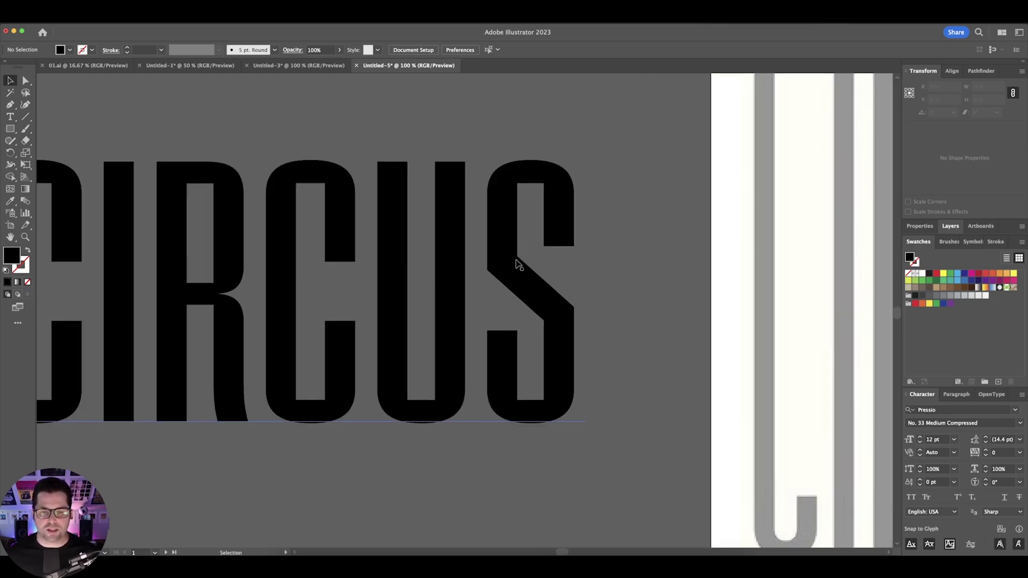
scroll(627, 287, up, 1)
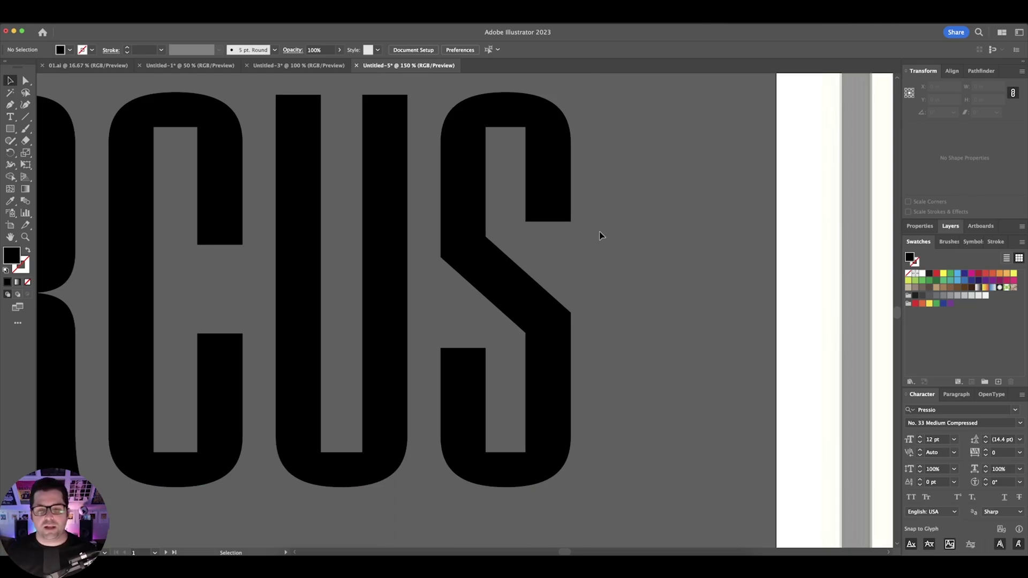
drag(664, 305, 613, 273)
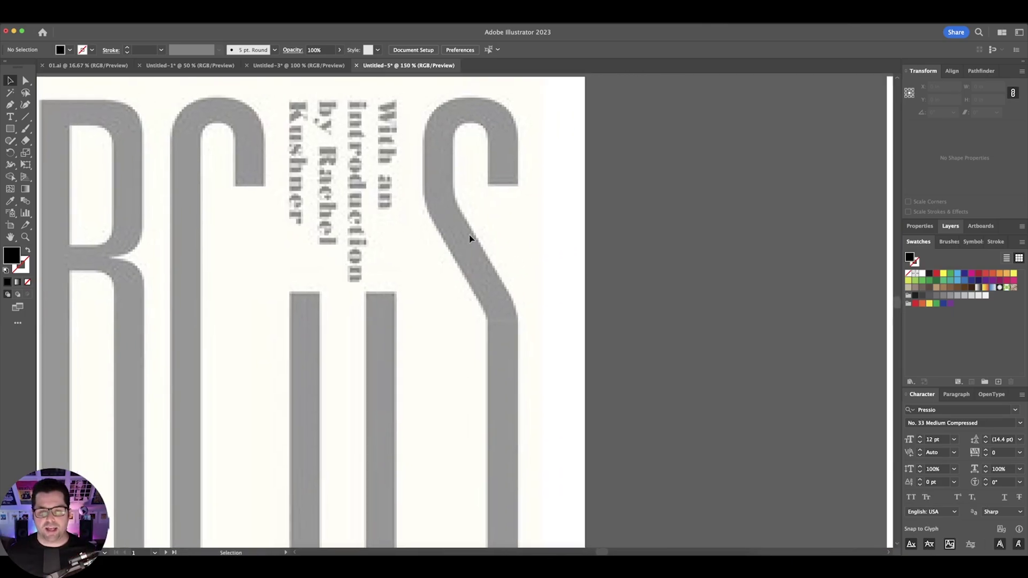
key(super+minus)
drag(522, 281, 490, 254)
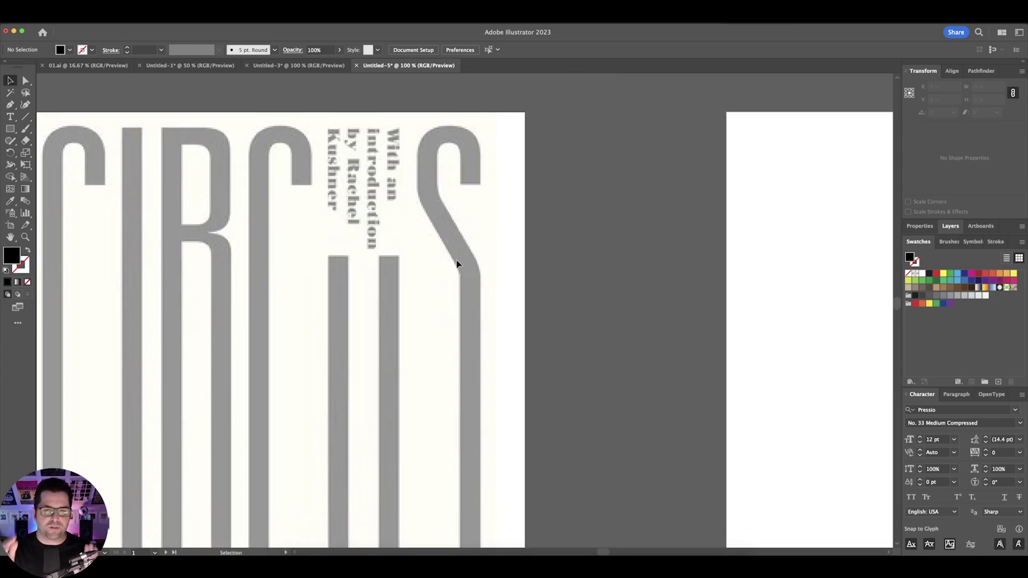
scroll(466, 268, down, 1)
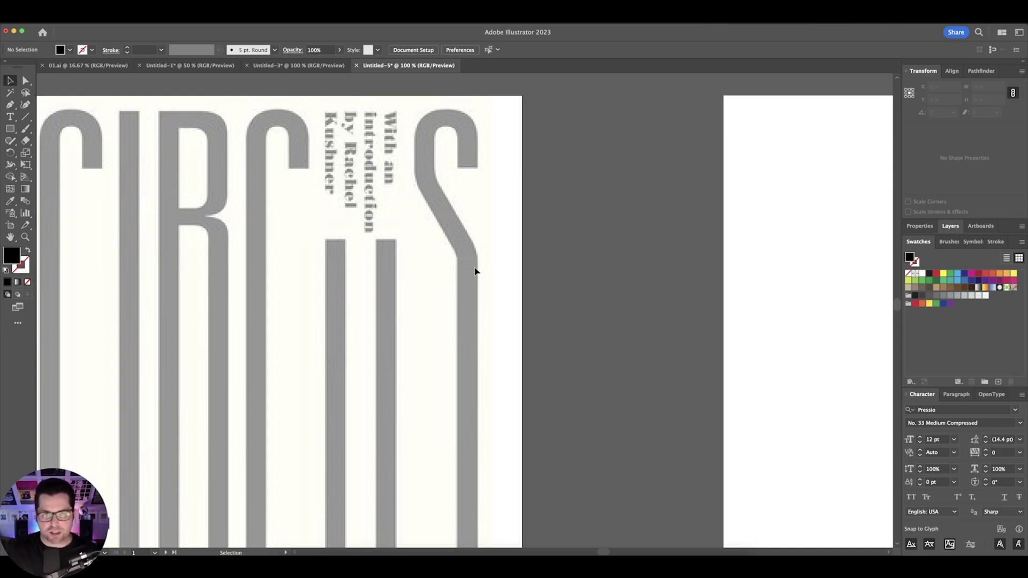
scroll(475, 271, down, 2)
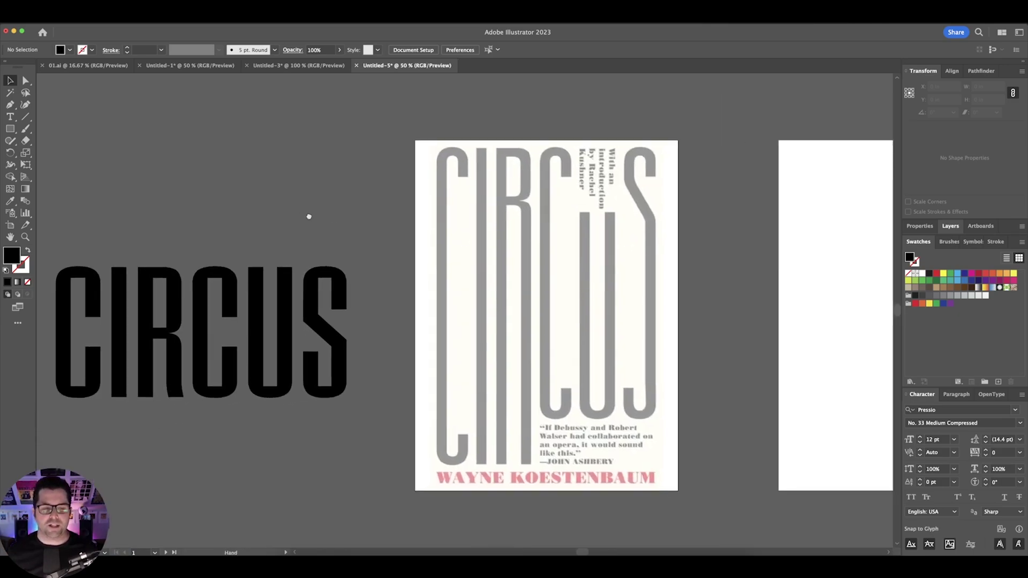
- Convert the CIRCUS text to outlines
scroll(316, 217, left, 1)
click(284, 327)
scroll(284, 327, down, 1)
scroll(283, 328, left, 1)
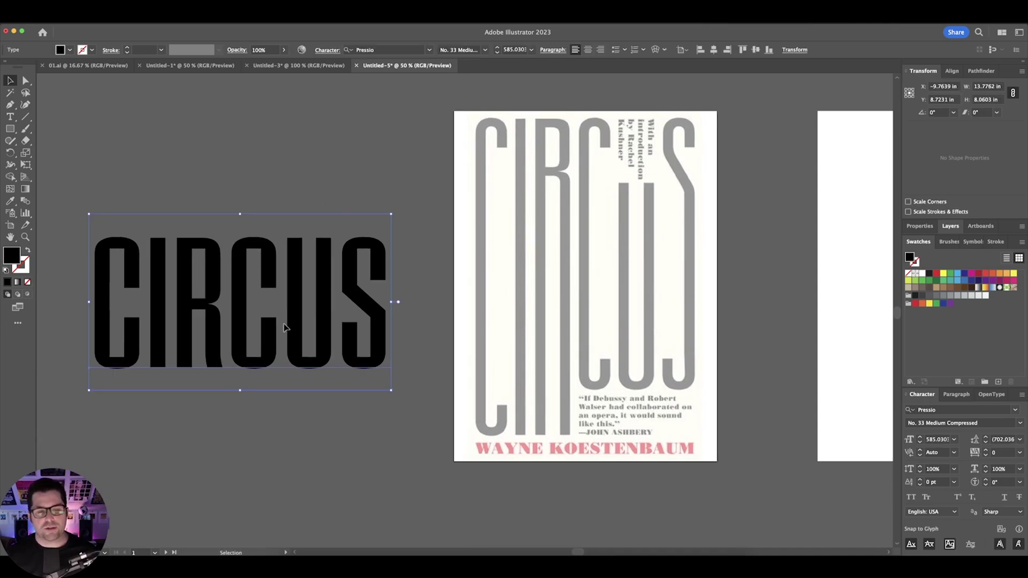
scroll(283, 328, left, 1)
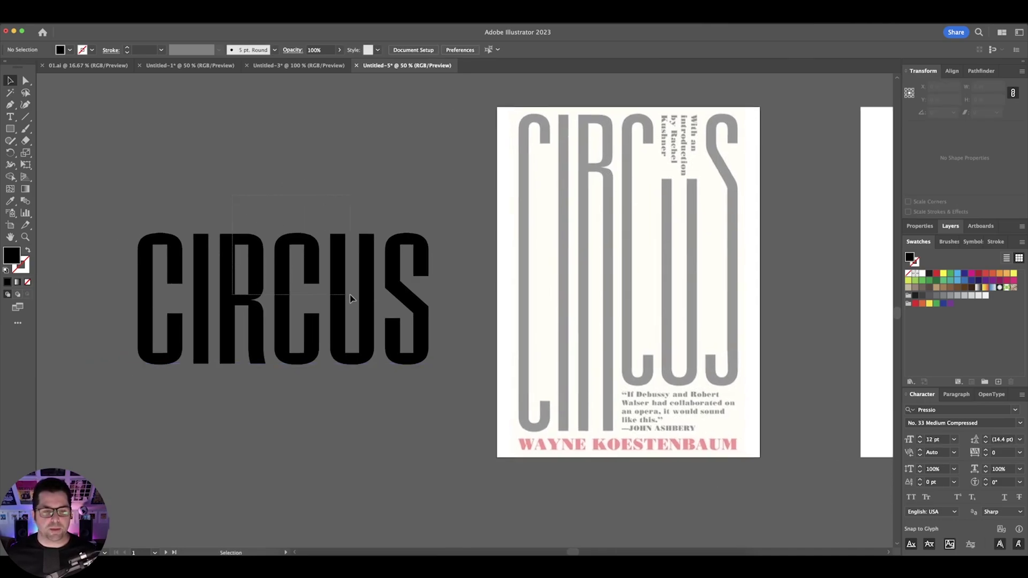
key(super+shift+o)
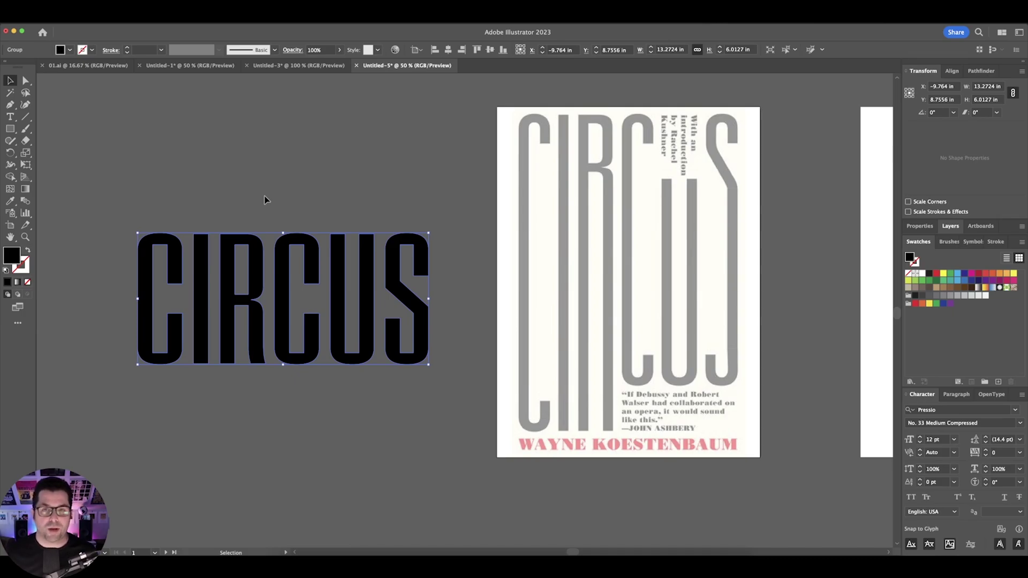
- Move the outlined C onto the cover, aligning its left edge with the reference's first C
scroll(265, 200, right, 1)
drag(138, 275, 524, 170)
scroll(524, 171, up, 2)
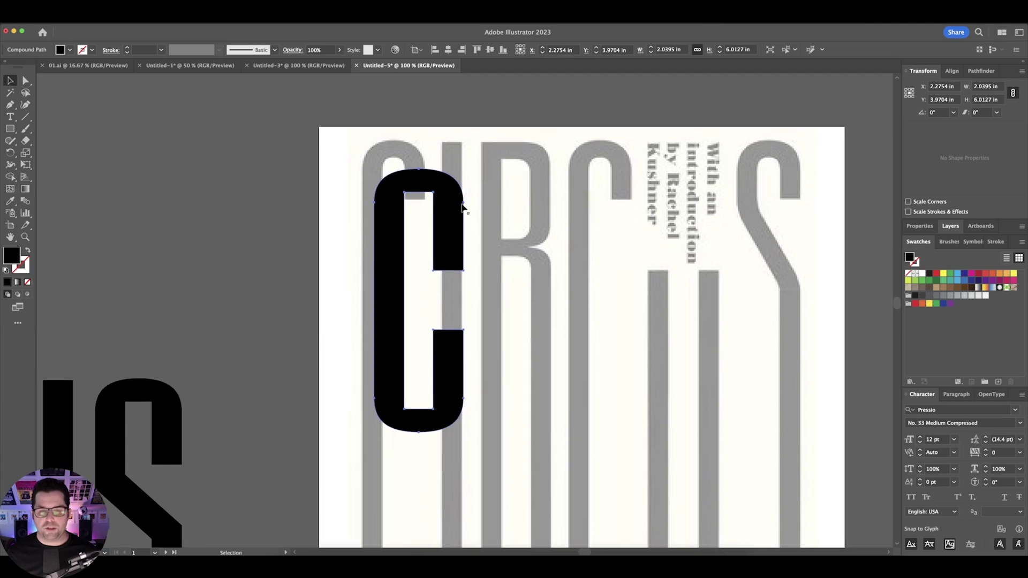
drag(451, 207, 438, 201)
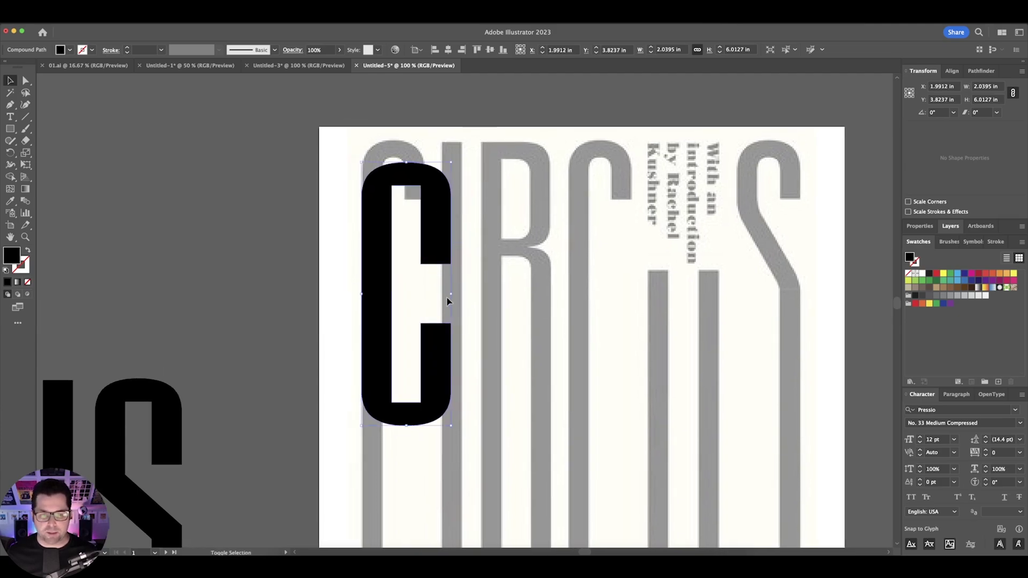
- Scale the C proportionally to about 1.44 in wide and fit its top over the reference's first C
drag(452, 294, 423, 294)
drag(417, 250, 416, 185)
scroll(444, 237, down, 2)
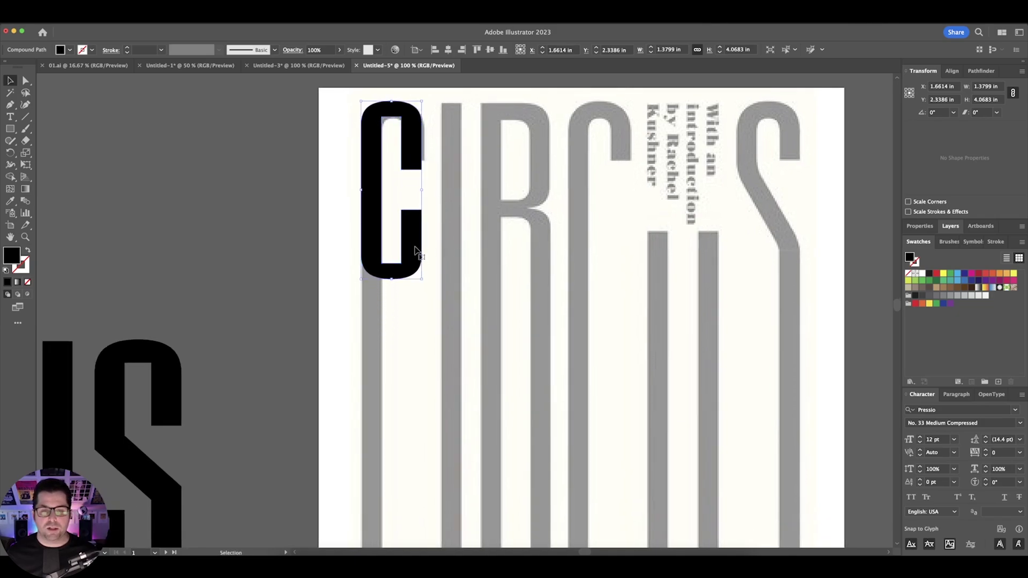
drag(423, 280, 431, 288)
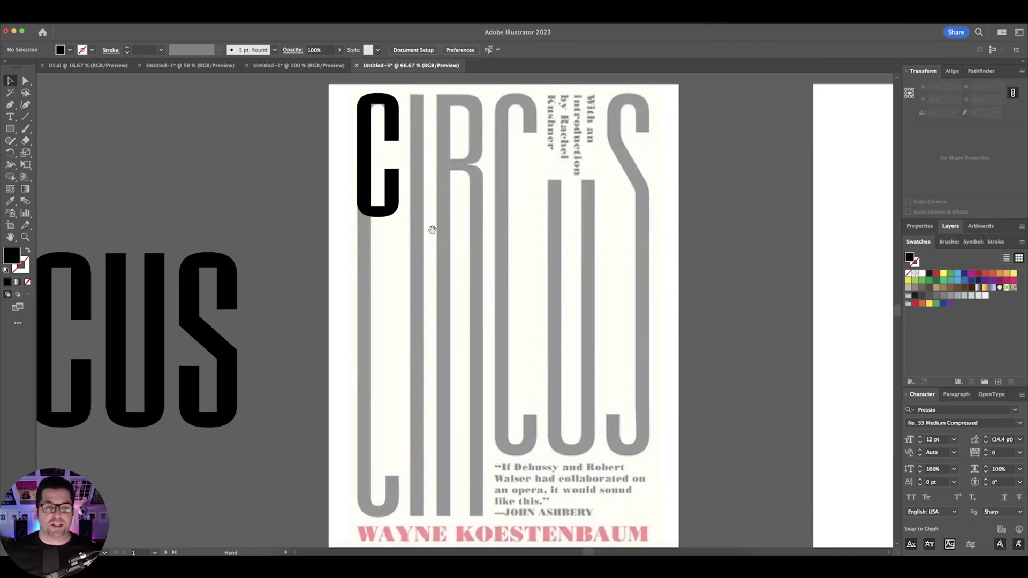
drag(433, 271, 336, 165)
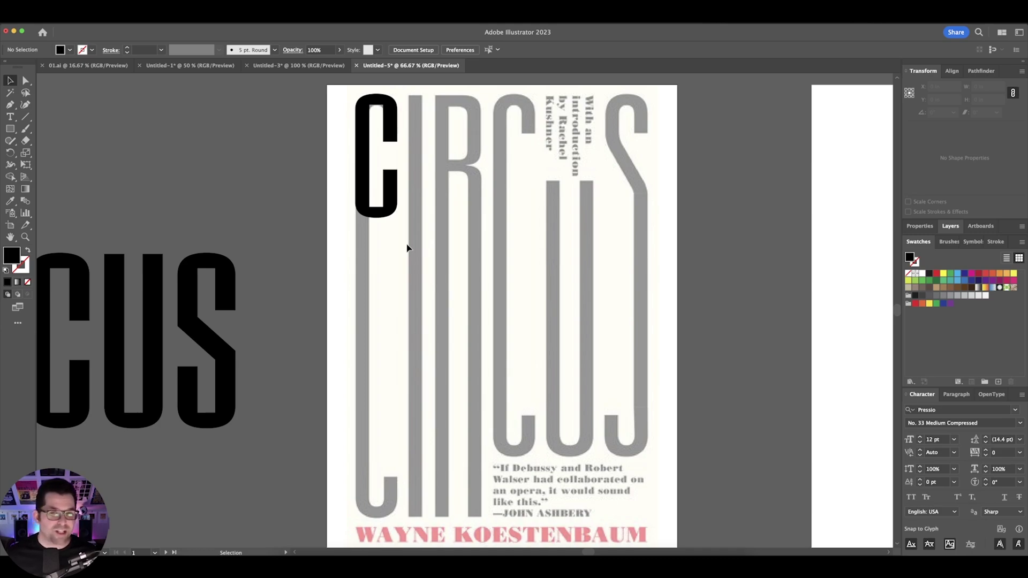
scroll(438, 232, right, 1)
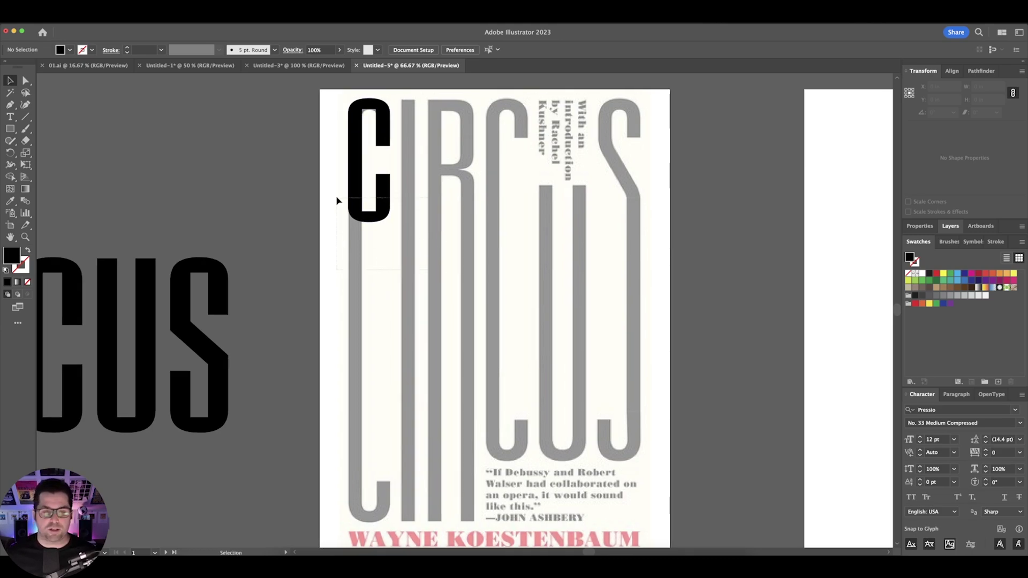
- Try to stretch the whole C vertically to the full height of the reference C
drag(336, 197, 378, 263)
drag(369, 222, 367, 525)
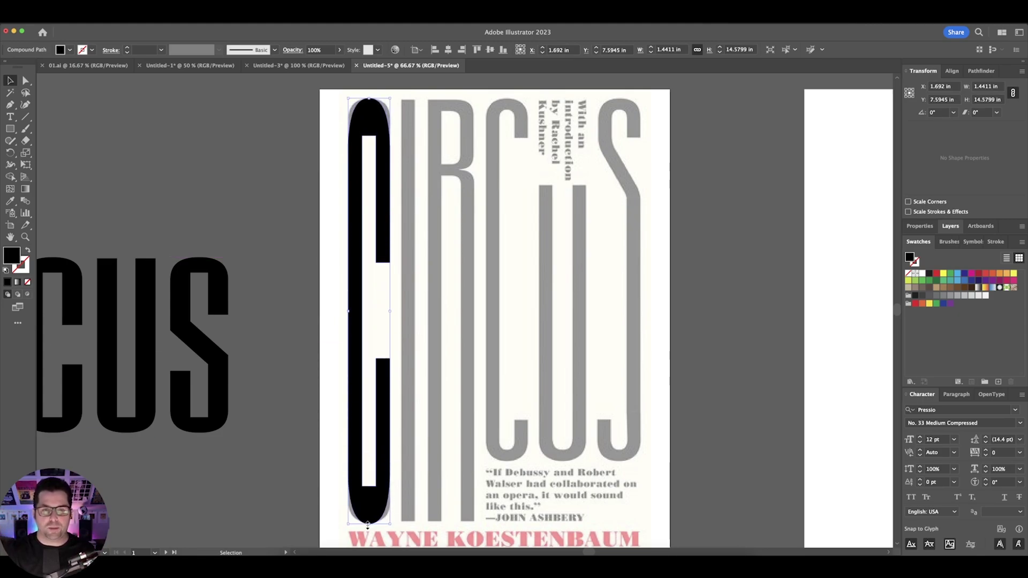
key(super+z)
drag(448, 258, 354, 173)
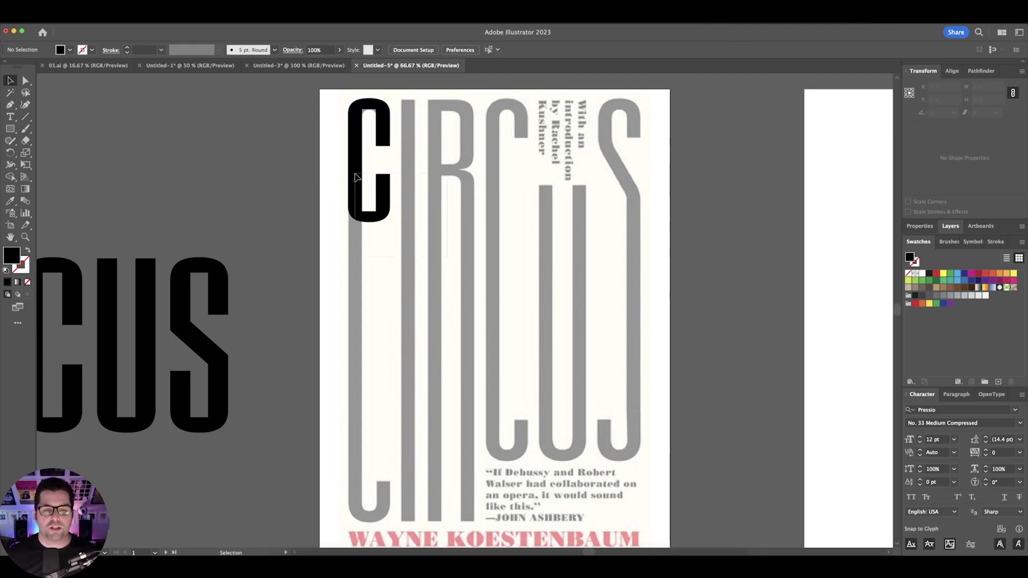
- Lengthen the C to the reference's full height by moving only its lower anchor points straight down about 10.28 in
click(355, 176)
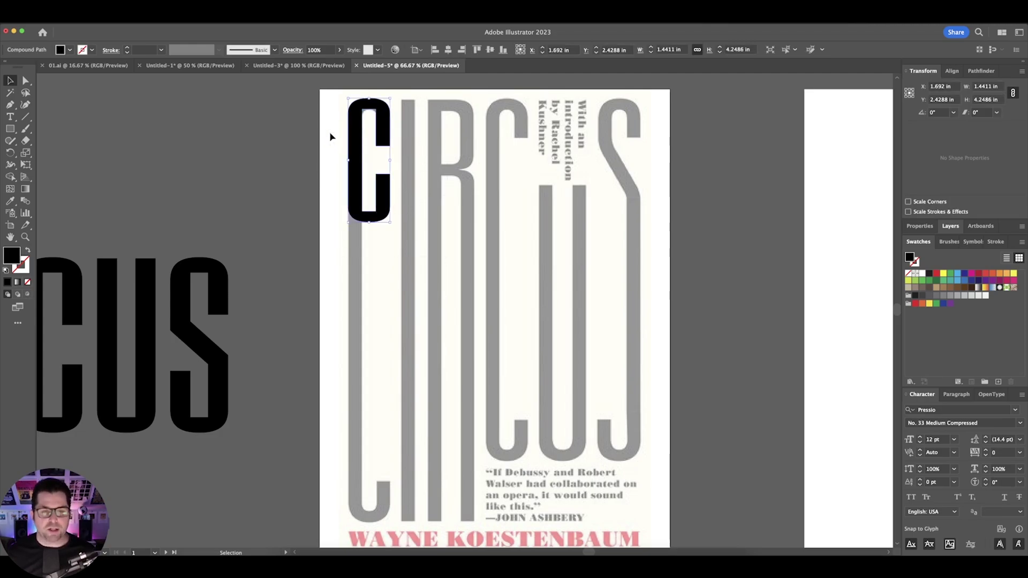
key(a)
key(super+equal)
key(super+equal)
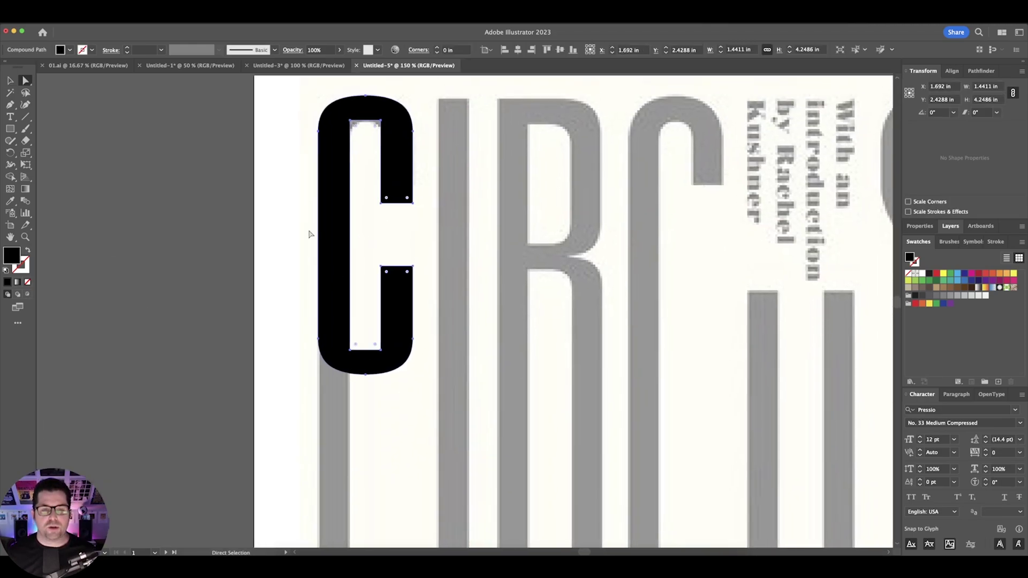
key(super+minus)
key(super+minus)
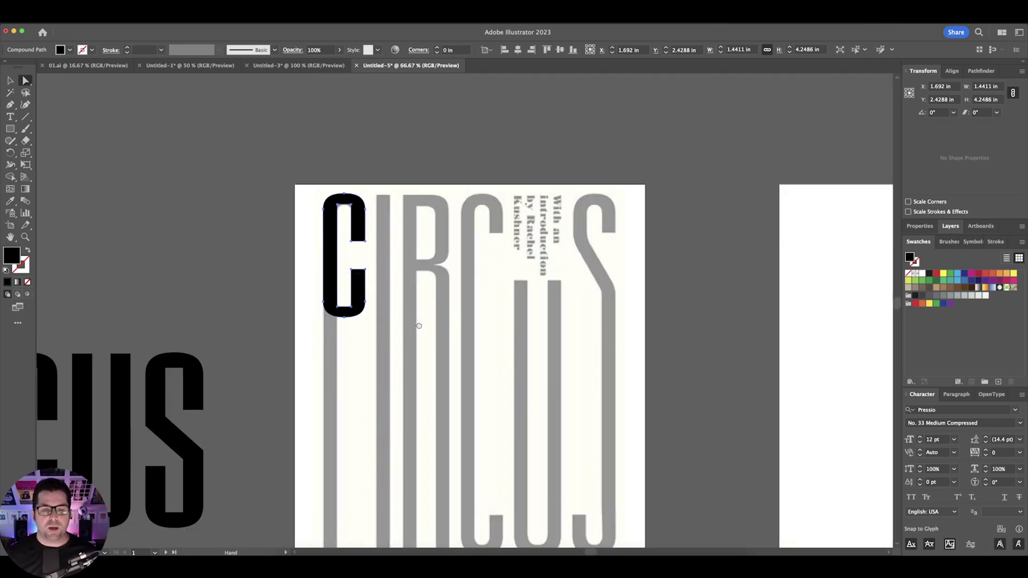
drag(418, 326, 412, 248)
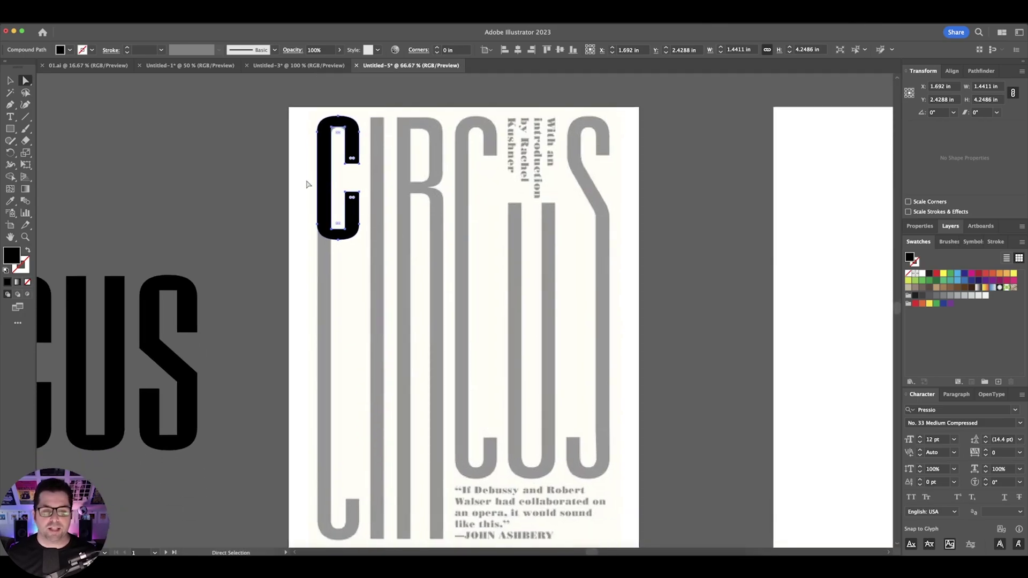
drag(307, 182, 383, 282)
scroll(378, 237, down, 1)
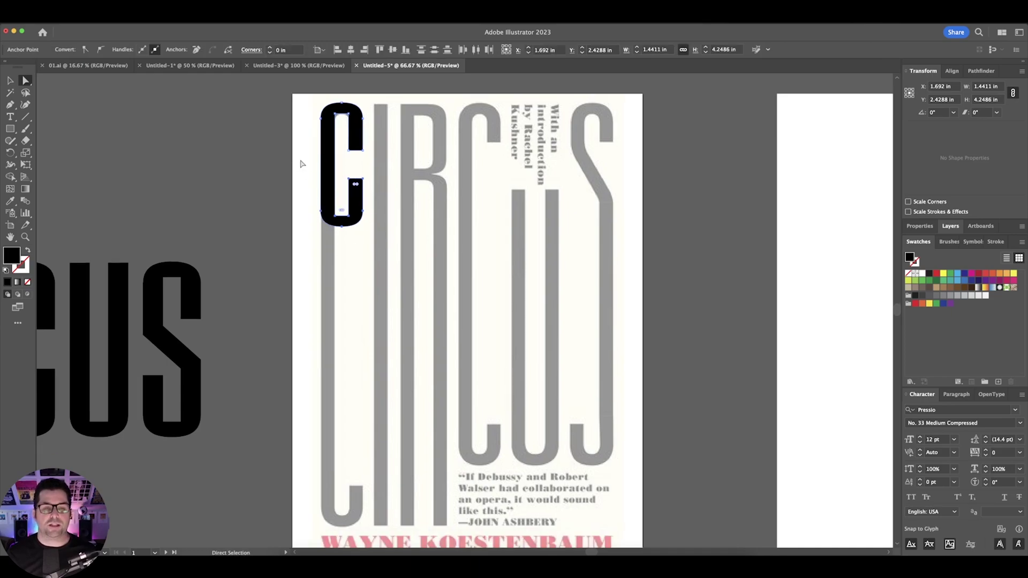
scroll(419, 259, down, 1)
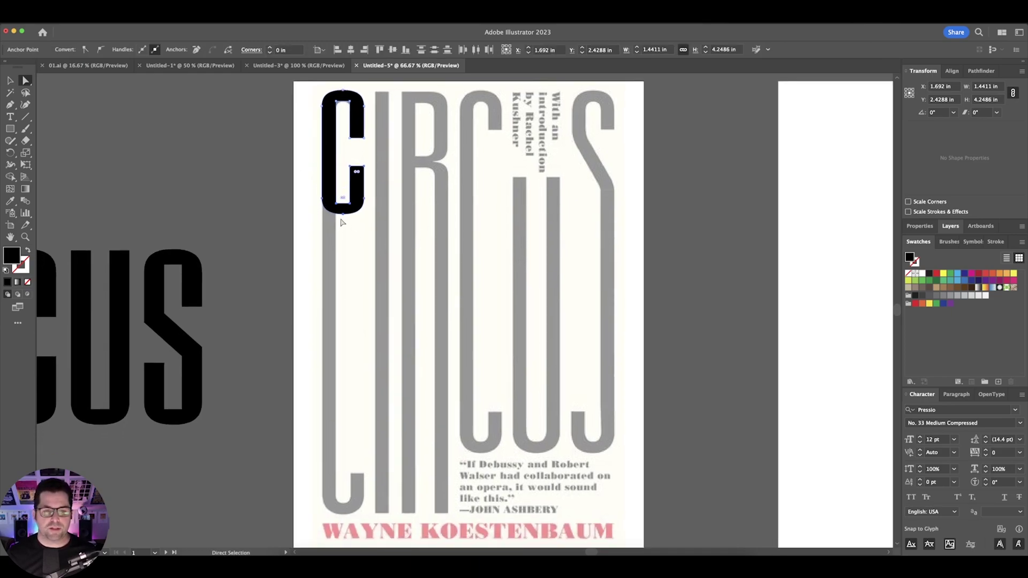
drag(342, 213, 338, 518)
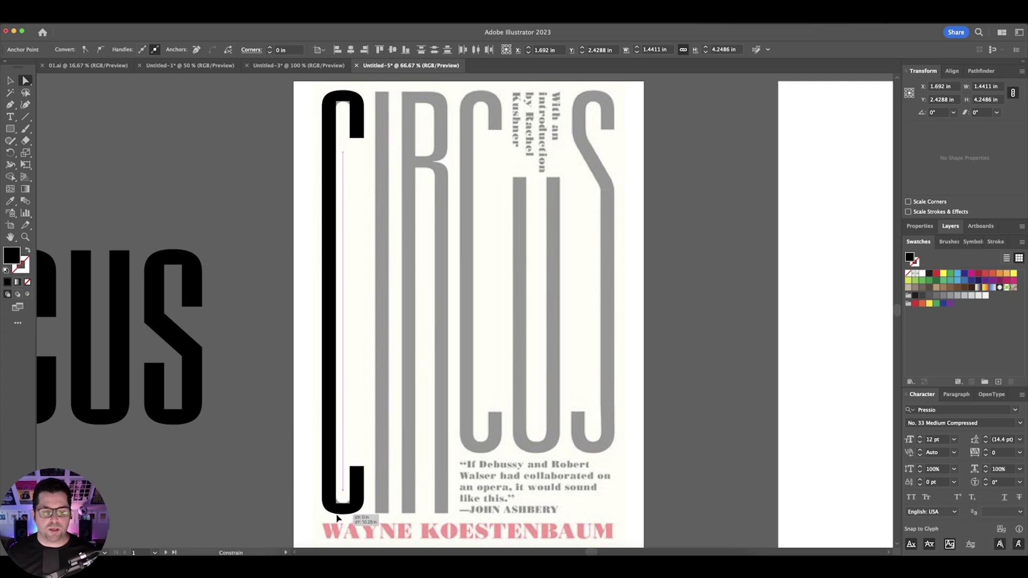
drag(338, 518, 338, 518)
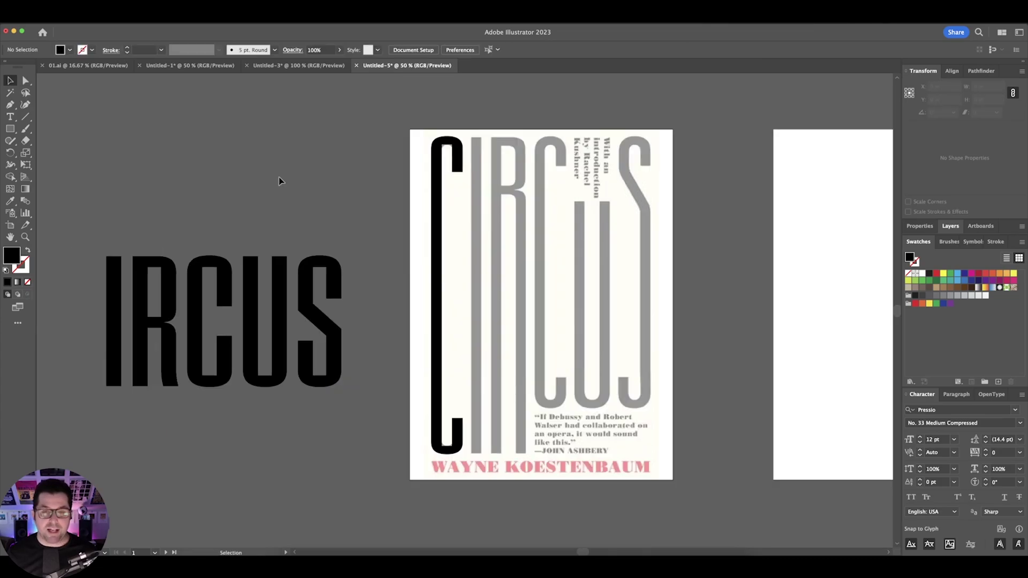
- Move the outlined I over the reference I beside the C on the cover
drag(296, 185, 294, 190)
drag(105, 304, 472, 184)
key(super+plus)
key(super+plus)
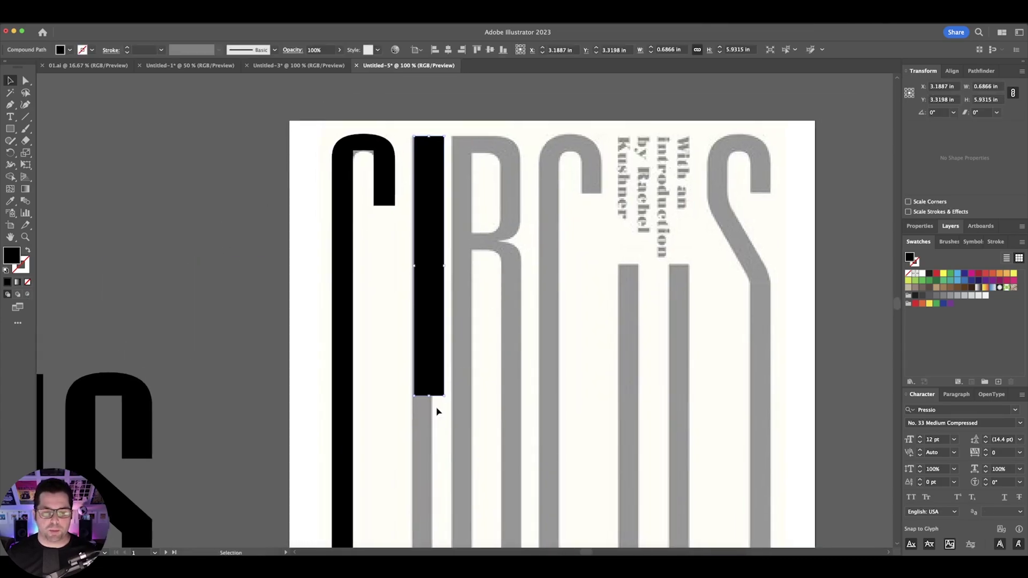
drag(432, 298, 434, 299)
shift+click(387, 200)
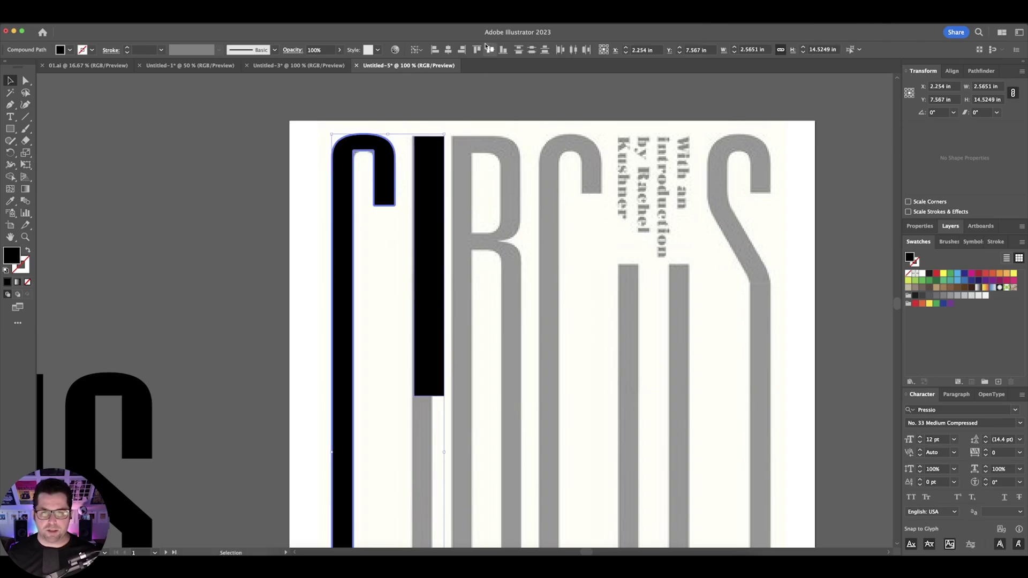
- Fit the I's top over the reference I and narrow only its width to match the reference stem
scroll(427, 129, up, 2)
mouse_move(440, 201)
mouse_down()
mouse_move(441, 219)
mouse_move(441, 205)
mouse_up()
scroll(443, 228, down, 2)
drag(412, 312, 395, 310)
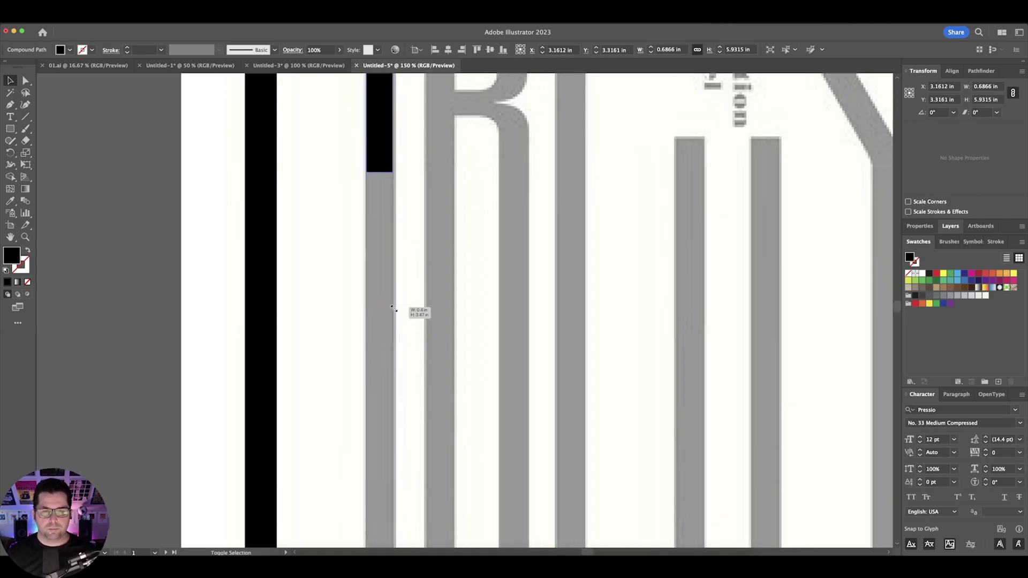
- Lengthen the I to the reference's full height by moving only its lower anchor points straight down
scroll(401, 306, down, 3)
key(a)
drag(365, 222, 380, 464)
key(v)
click(423, 419)
- Move the outlined R over the reference R beside the I, with its top edge level with the I's
drag(423, 419, 513, 446)
drag(158, 320, 517, 201)
scroll(517, 201, up, 3)
shift+click(306, 137)
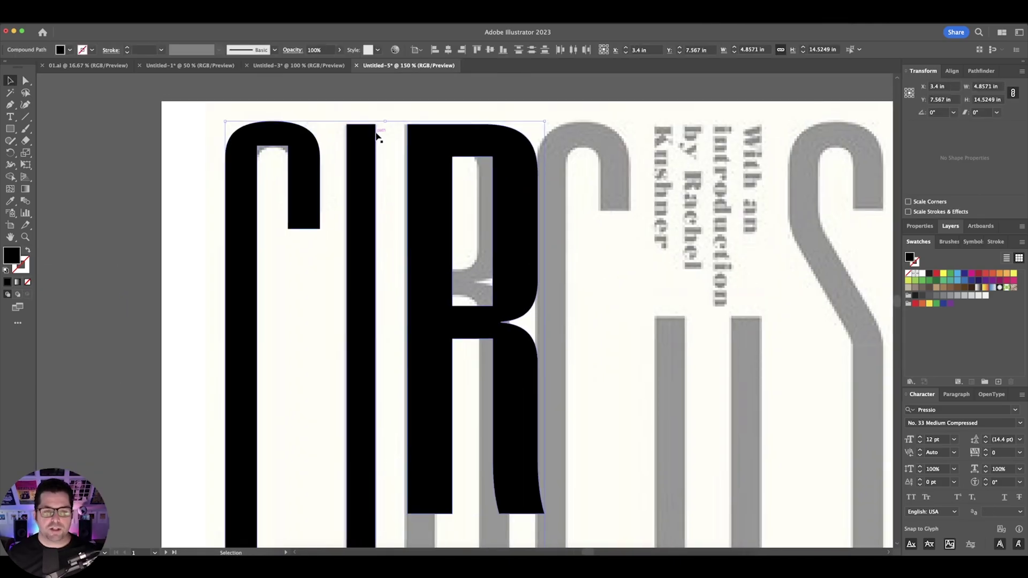
click(400, 132)
drag(356, 114, 433, 168)
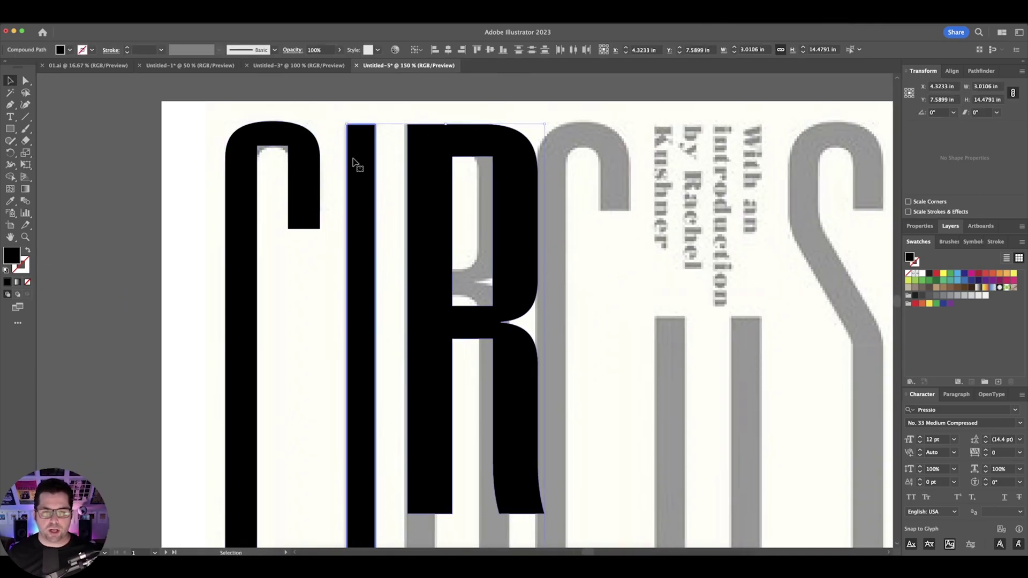
click(631, 199)
drag(621, 209, 589, 212)
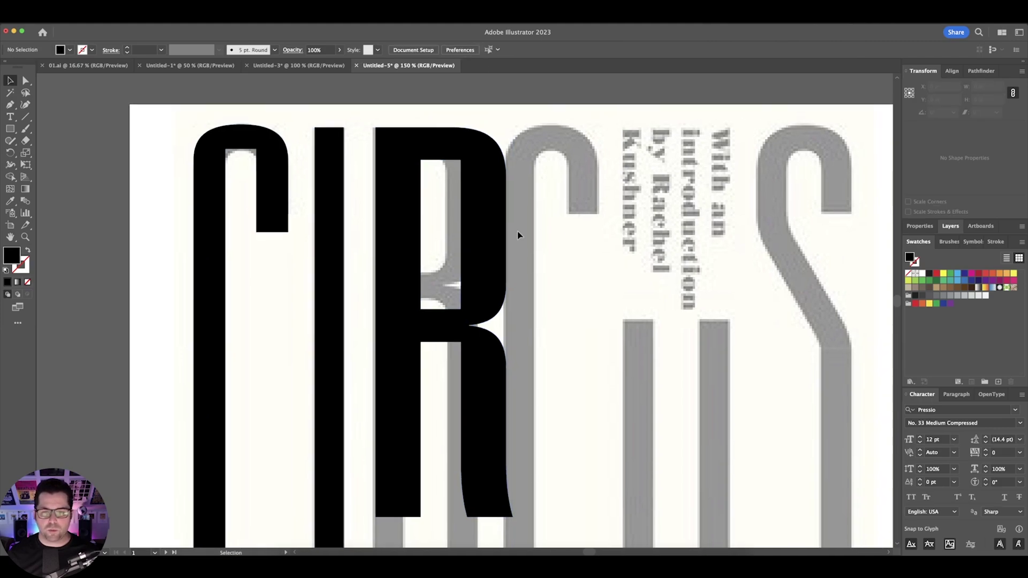
- Scale the R proportionally to the reference R's width, keeping its upper-left corner in place
super+click(507, 262)
drag(509, 266, 500, 216)
key(shift+Right)
drag(393, 373, 383, 375)
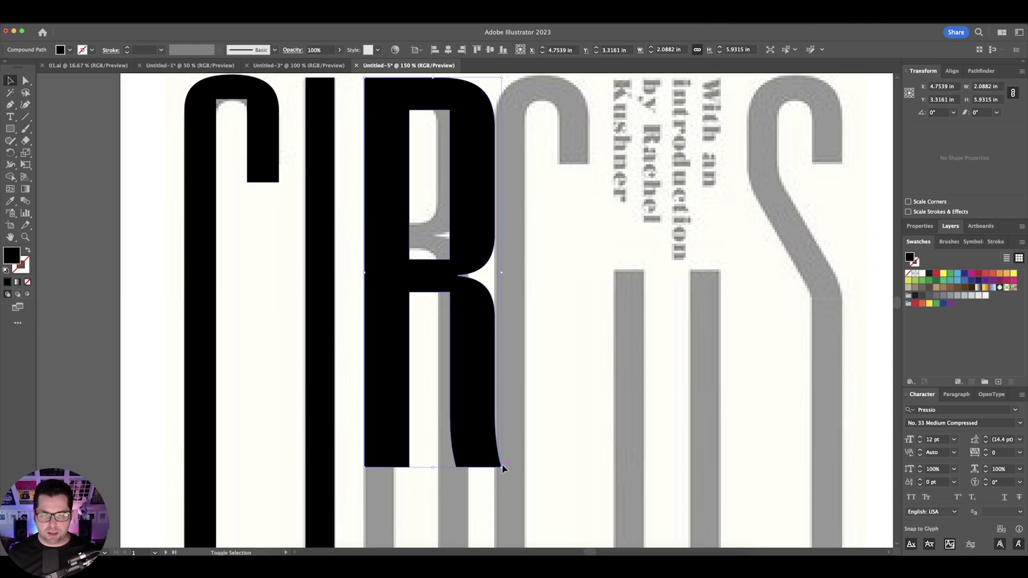
drag(503, 468, 502, 241)
click(515, 419)
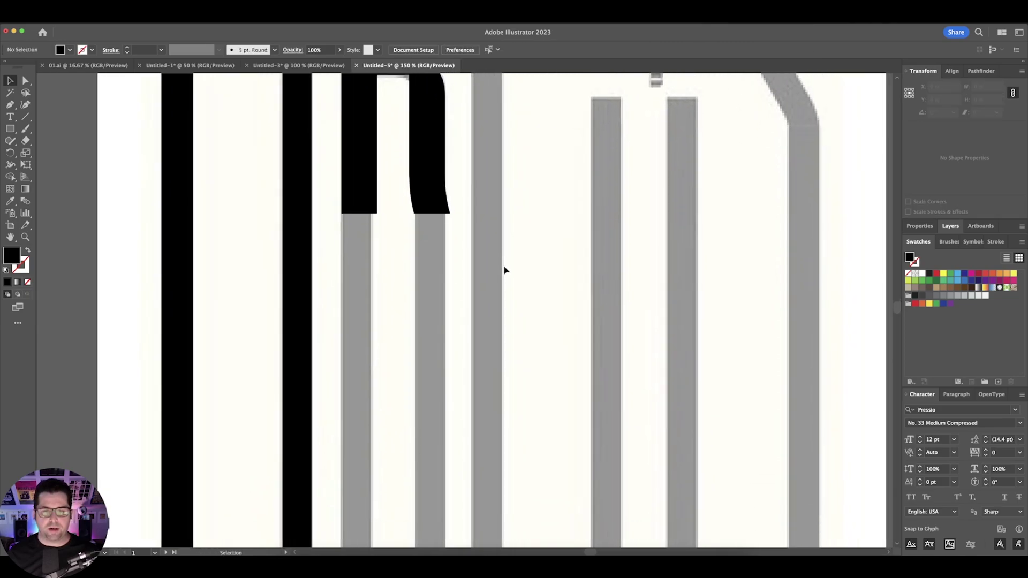
- Lengthen both legs of the R to the base of the I by moving only their lower anchor points straight down
key(super+minus)
key(super+minus)
key(a)
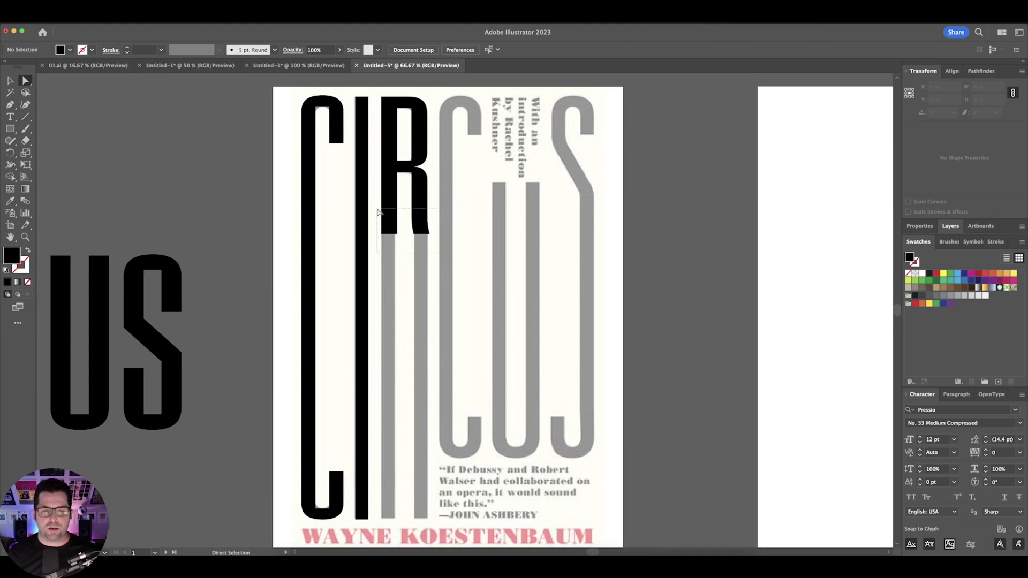
drag(377, 209, 426, 503)
click(458, 476)
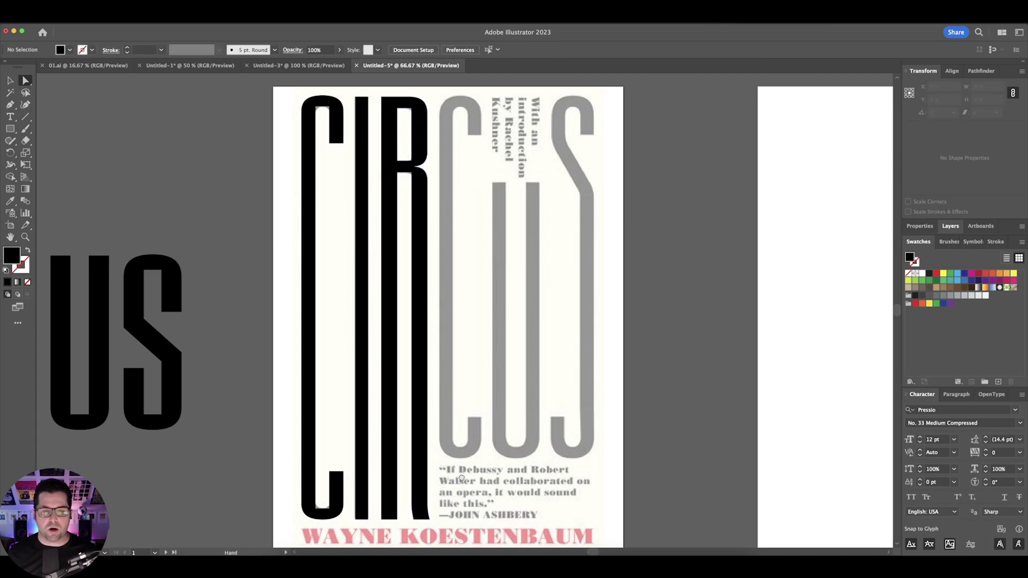
- Draw a rectangle covering the flared foot of the R's right leg
scroll(471, 471, right, 1)
key(v)
scroll(442, 493, up, 5)
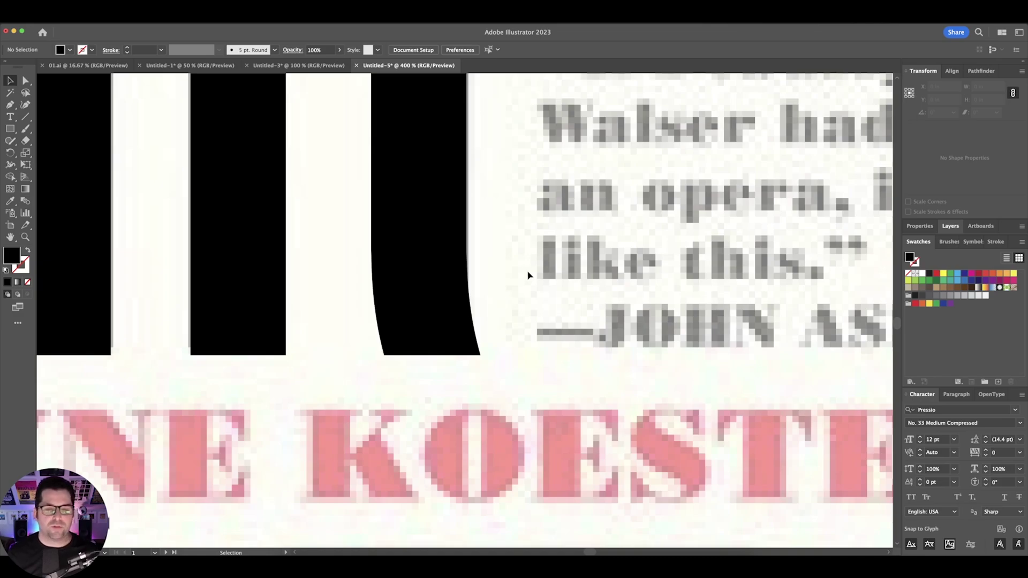
scroll(527, 274, up, 2)
key(m)
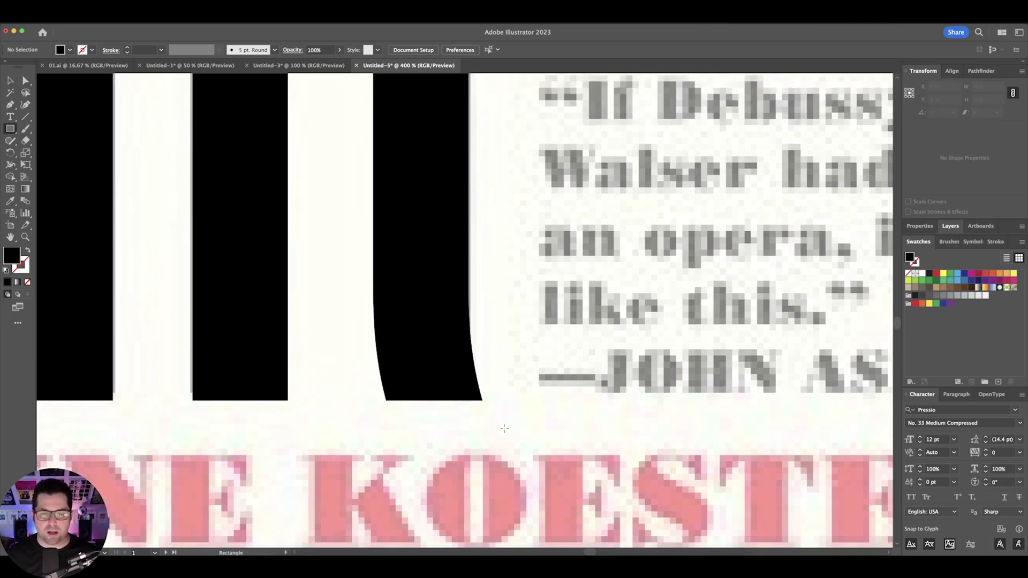
drag(490, 434, 359, 219)
- Cut the flared foot off the R by subtracting the rectangle with Minus Front
key(v)
drag(541, 176, 445, 269)
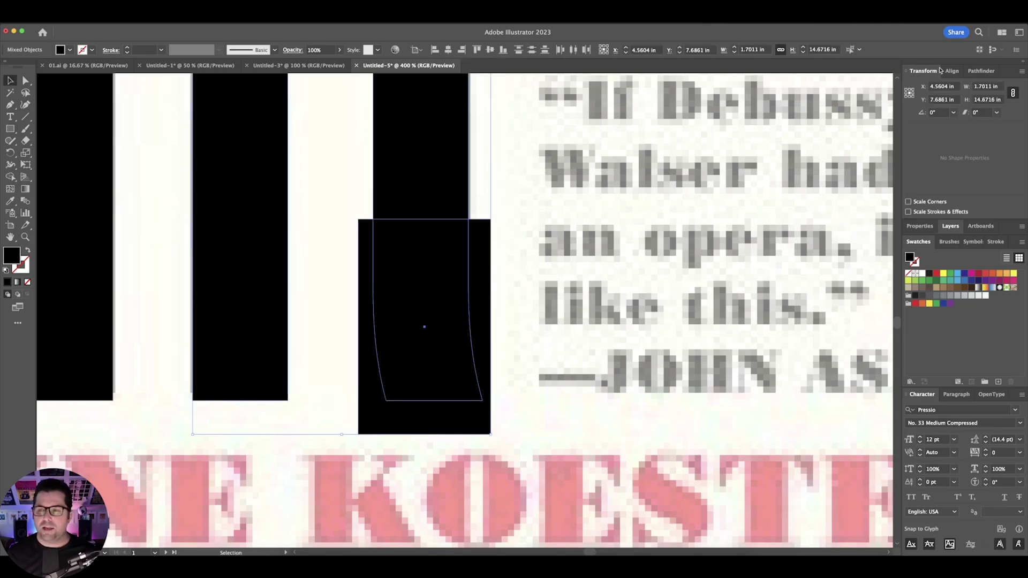
click(980, 71)
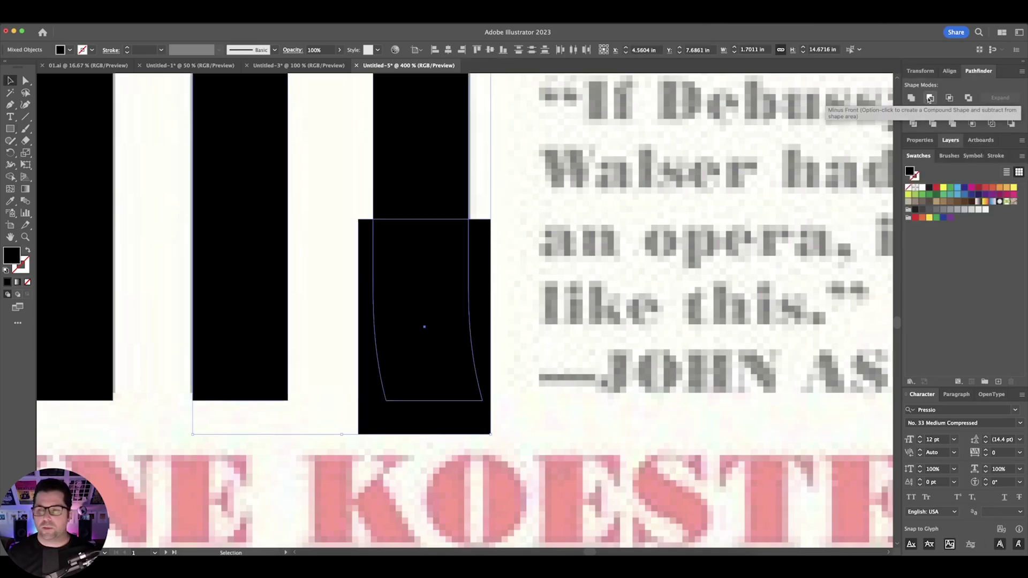
click(930, 99)
drag(573, 252, 601, 268)
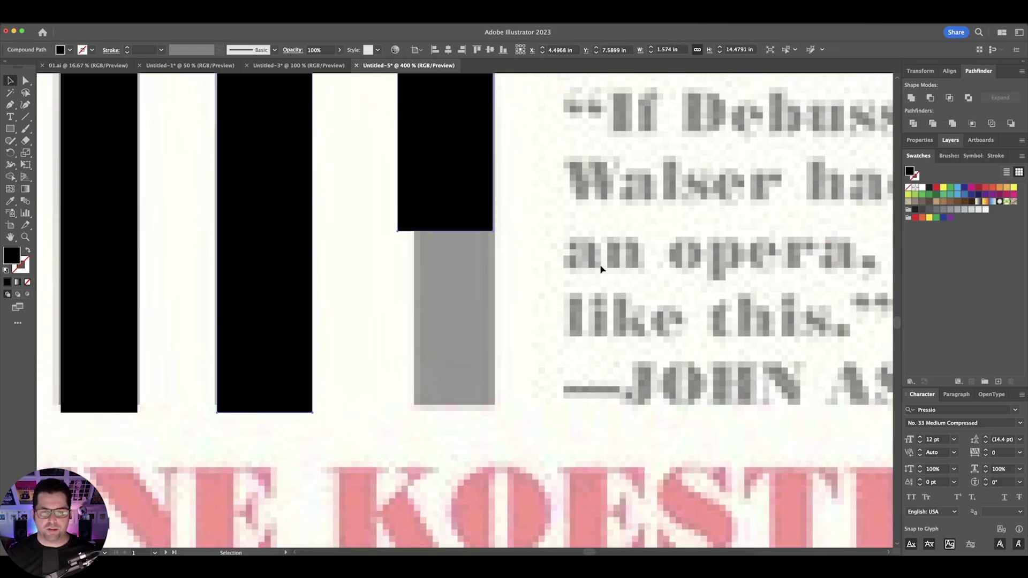
click(601, 269)
- Extend the R's trimmed right leg straight down to the baseline of its left leg by moving its end anchor points
scroll(601, 270, down, 1)
key(m)
scroll(502, 257, up, 2)
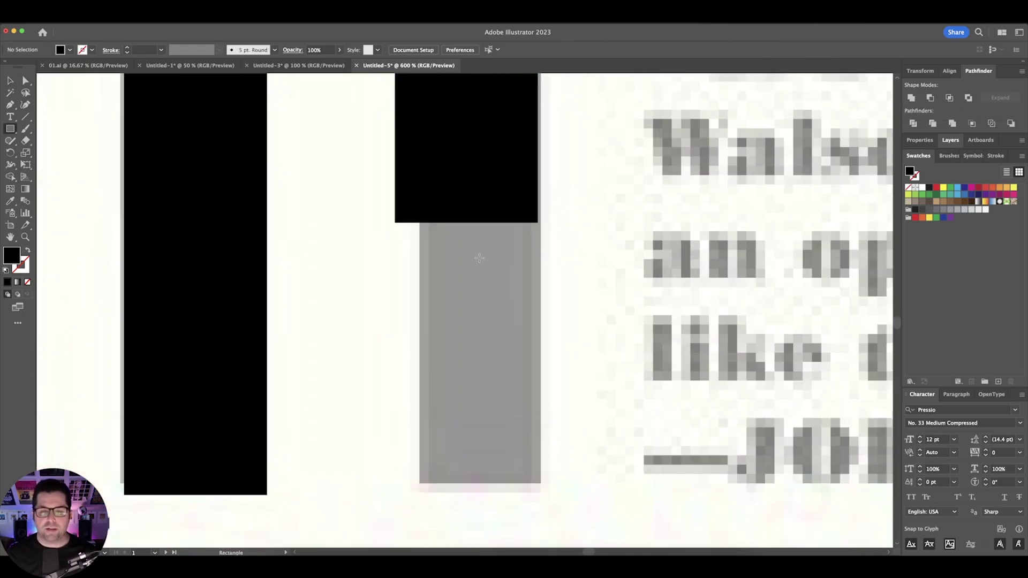
key(a)
drag(359, 202, 585, 264)
scroll(530, 187, down, 3)
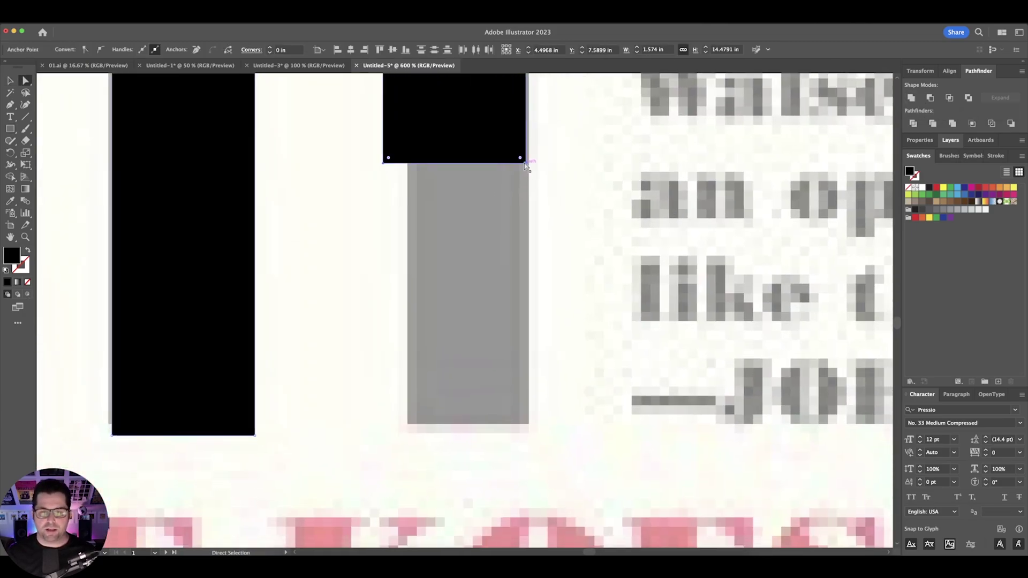
drag(525, 165, 507, 440)
click(594, 381)
- Duplicate the finished elongated C horizontally over the reference's second C
scroll(594, 381, down, 7)
key(v)
scroll(318, 212, up, 1)
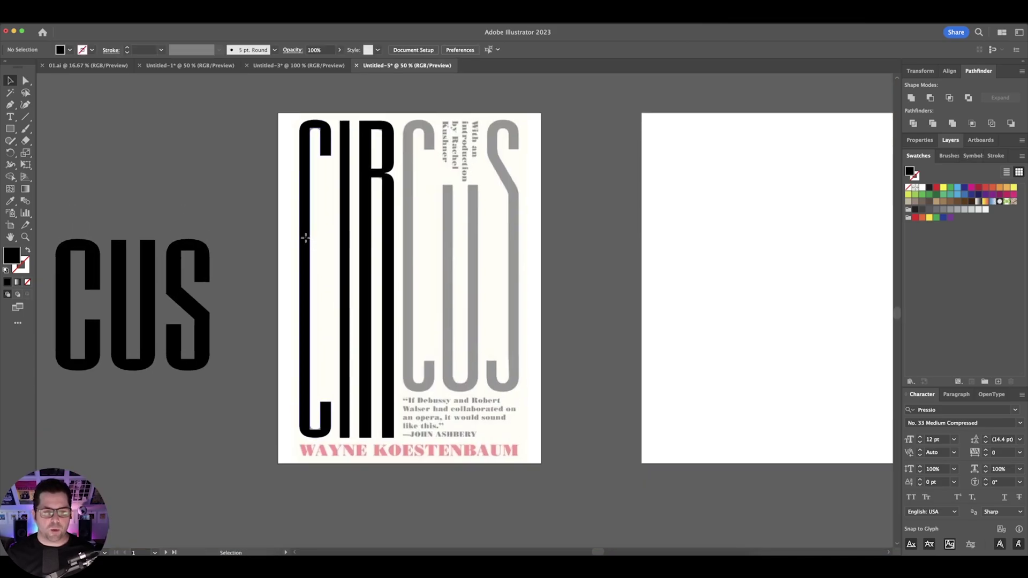
drag(305, 238, 409, 239)
- Shorten the copied C to the reference's second C by moving only its lower anchor points straight up
key(super+plus)
key(super+plus)
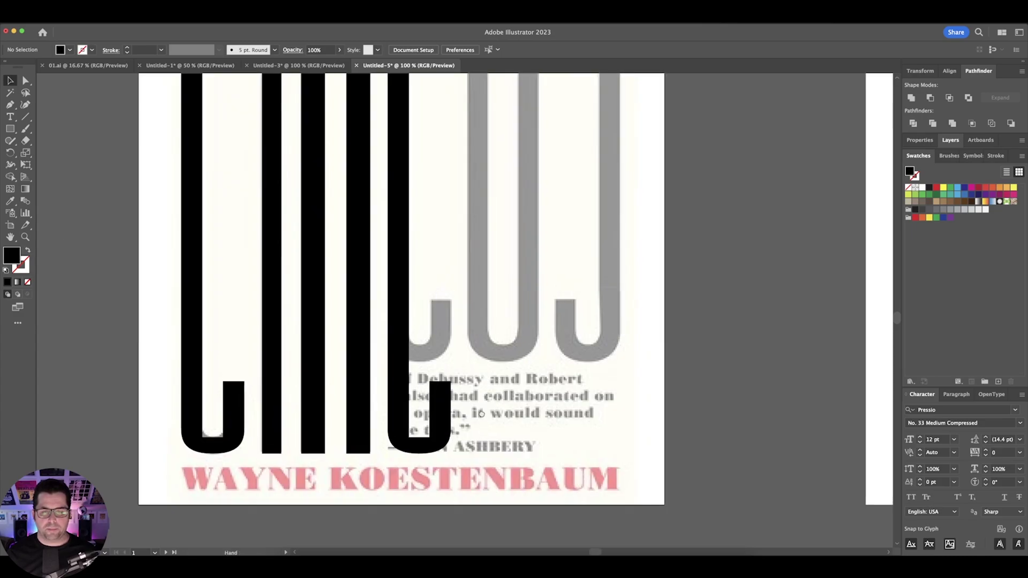
key(a)
mouse_move(383, 365)
mouse_down()
mouse_move(438, 459)
mouse_move(420, 444)
mouse_move(421, 355)
mouse_up()
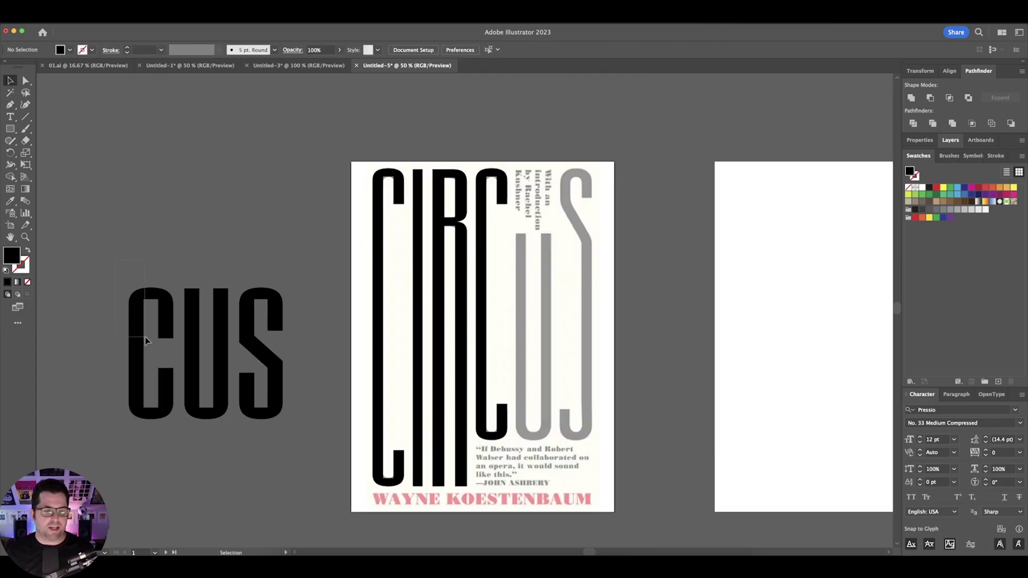
- Delete the spare outlined C beside the artboard and move the U over the top of the reference U
key(Delete)
drag(145, 336, 515, 275)
scroll(214, 254, right, 2)
key(super+equal)
key(super+equal)
key(super+equal)
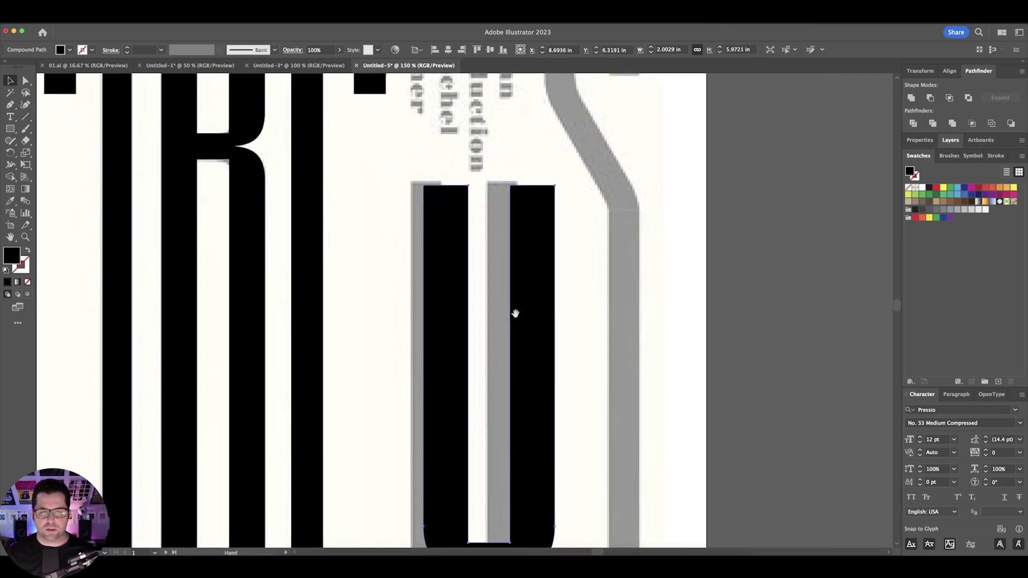
drag(463, 295, 450, 292)
scroll(547, 323, down, 1)
scroll(547, 323, right, 1)
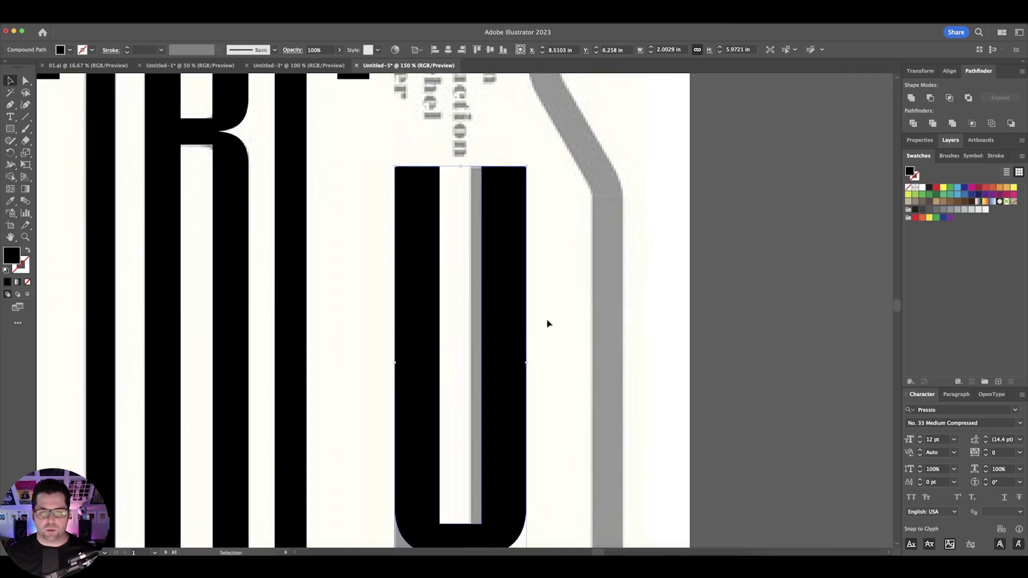
- Scale the U proportionally to about 1.63 in wide to match the reference U's width
drag(527, 366, 493, 296)
scroll(560, 350, down, 1)
key(super+minus)
drag(560, 350, 522, 224)
- Lengthen the U to the reference's full height by moving only its lower curve's anchor points straight down
key(a)
click(536, 306)
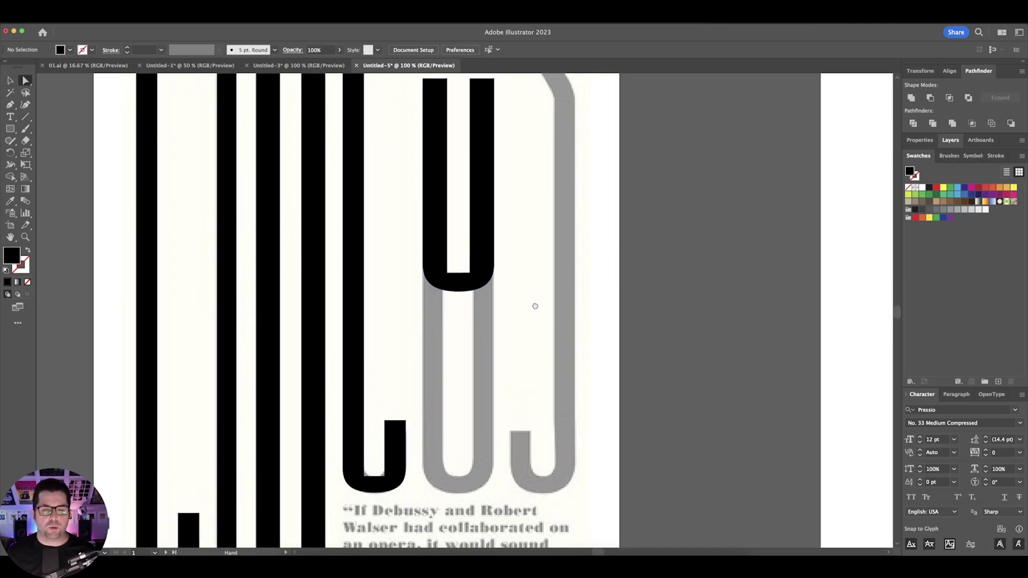
drag(539, 320, 540, 320)
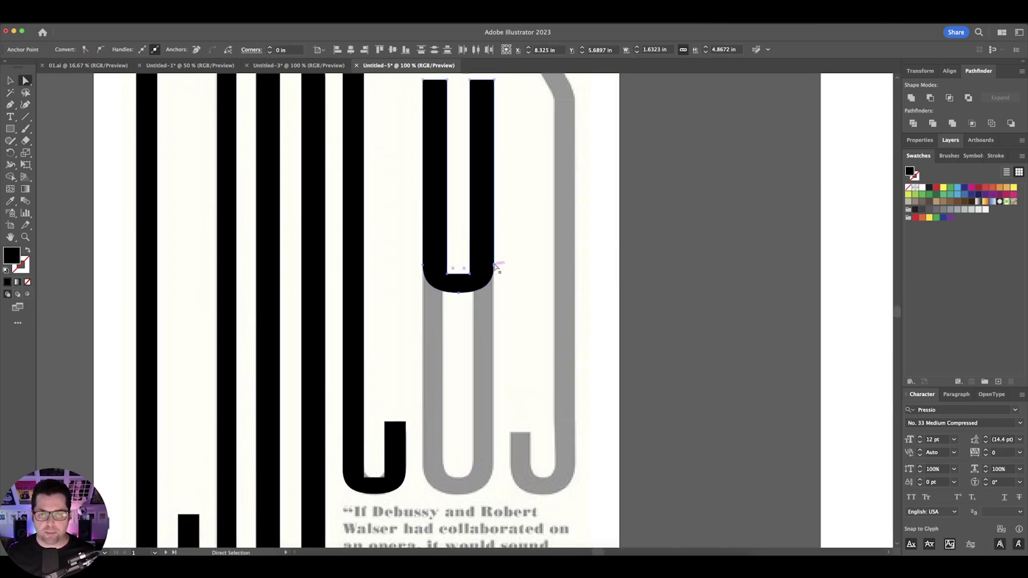
drag(493, 264, 484, 469)
click(521, 418)
- Move the outlined S from the pasteboard onto the cover beside the U
key(super+minus)
key(super+minus)
drag(543, 386, 523, 377)
key(v)
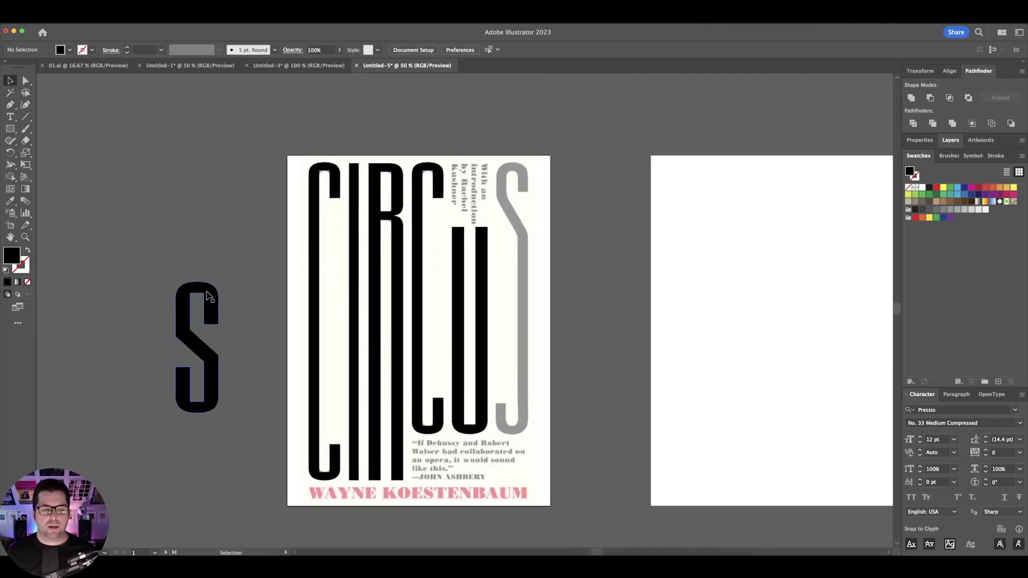
drag(206, 294, 527, 190)
key(super+equal)
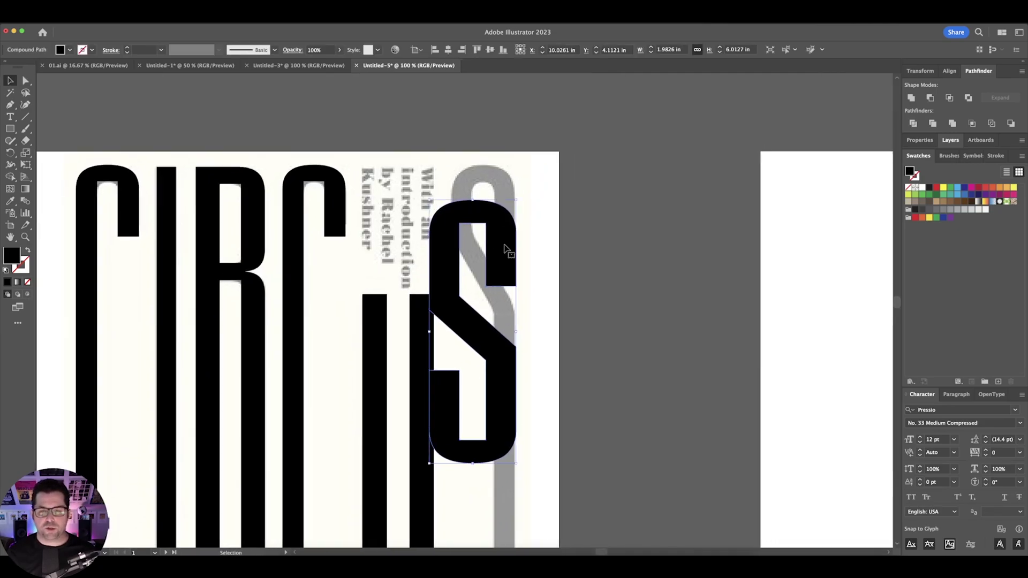
- Fit the S's upper-left over the reference S and scale it proportionally to the reference's width
drag(506, 250, 527, 214)
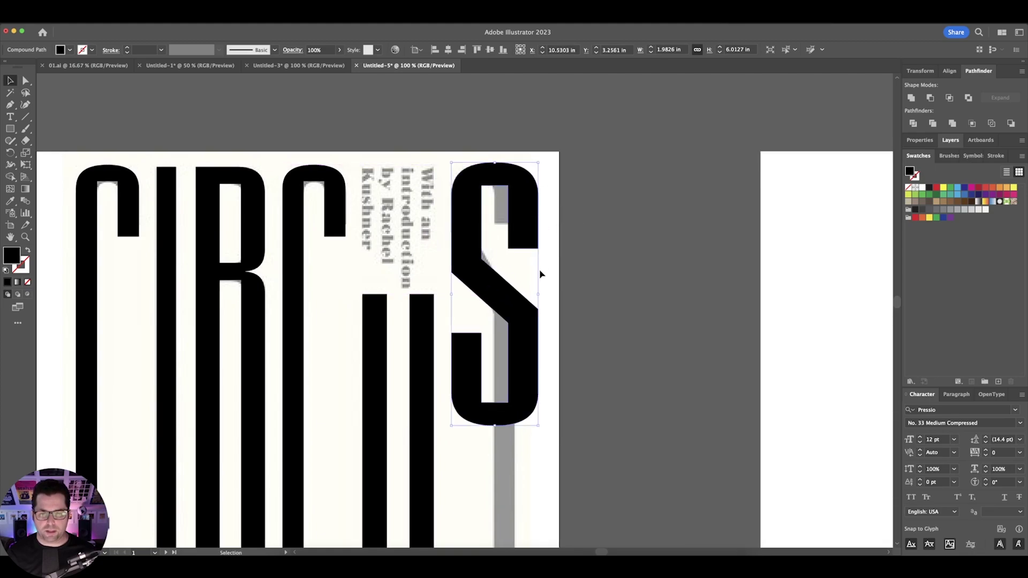
drag(538, 297, 515, 298)
drag(500, 244, 502, 211)
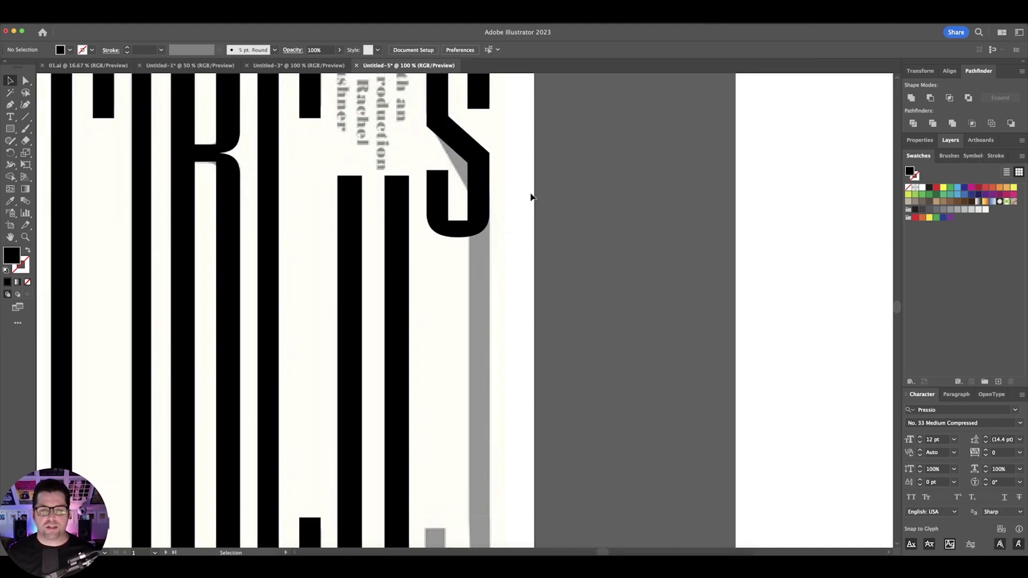
- Reshape the S to the reference by moving its lower anchor points down, steepening the diagonal and stretching the lower stem and hook
scroll(531, 198, up, 2)
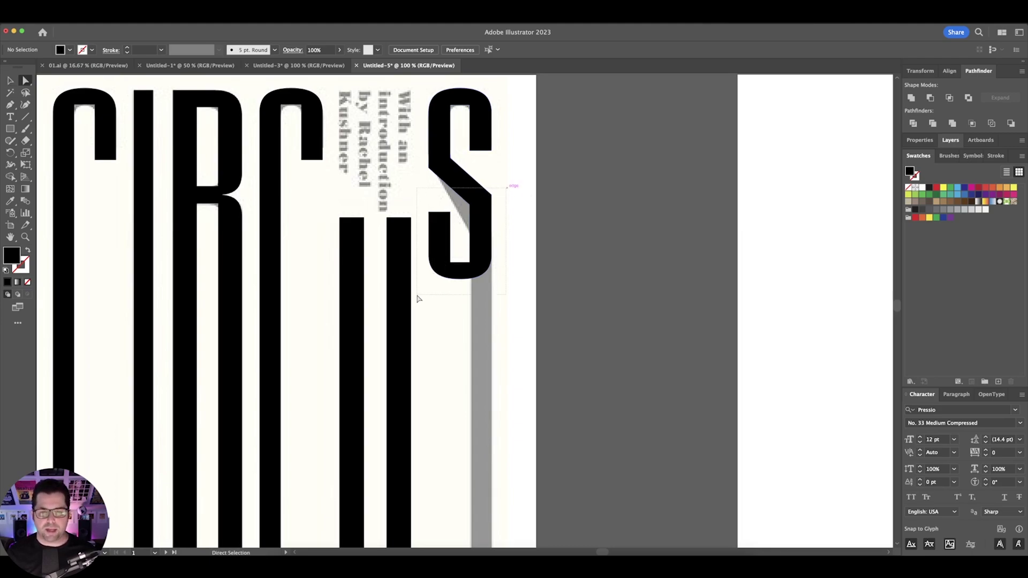
drag(417, 296, 417, 296)
drag(459, 304, 463, 205)
mouse_move(495, 158)
mouse_down()
mouse_move(481, 515)
mouse_move(476, 500)
mouse_move(499, 476)
mouse_move(509, 171)
mouse_up()
click(518, 408)
scroll(519, 428, up, 2)
click(509, 170)
key(super+minus)
key(super+plus)
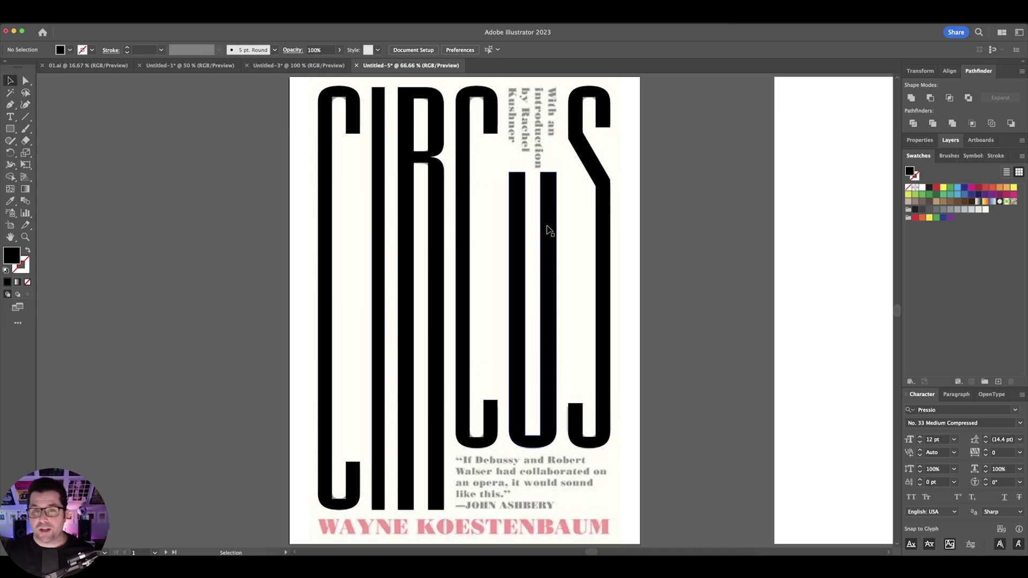